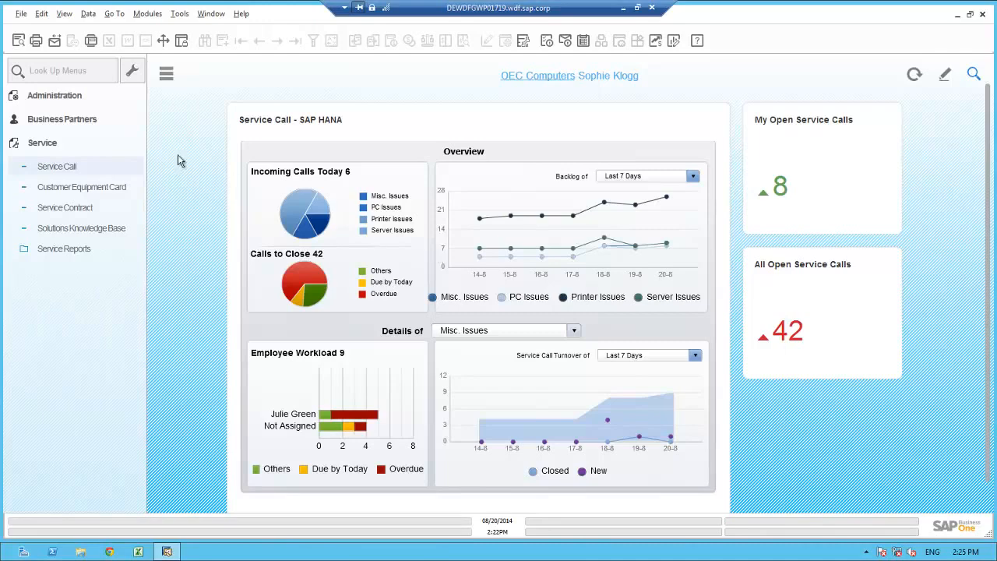
# Step: Start a service call for Paso Enterprises with a subject stating that the contact would like to purchase additional memory for the S10000 Server
pyautogui.click(75, 168)
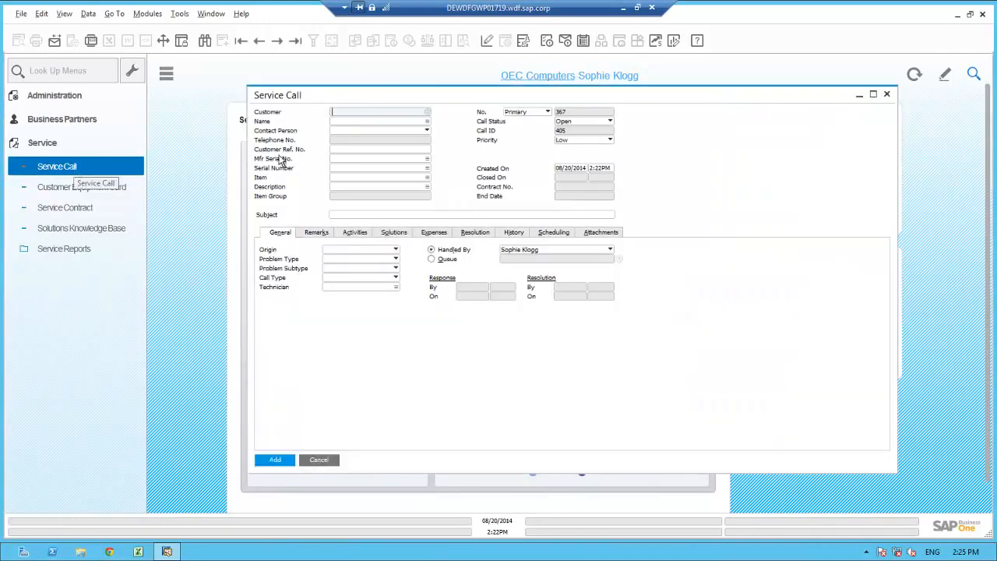
pyautogui.click(373, 120)
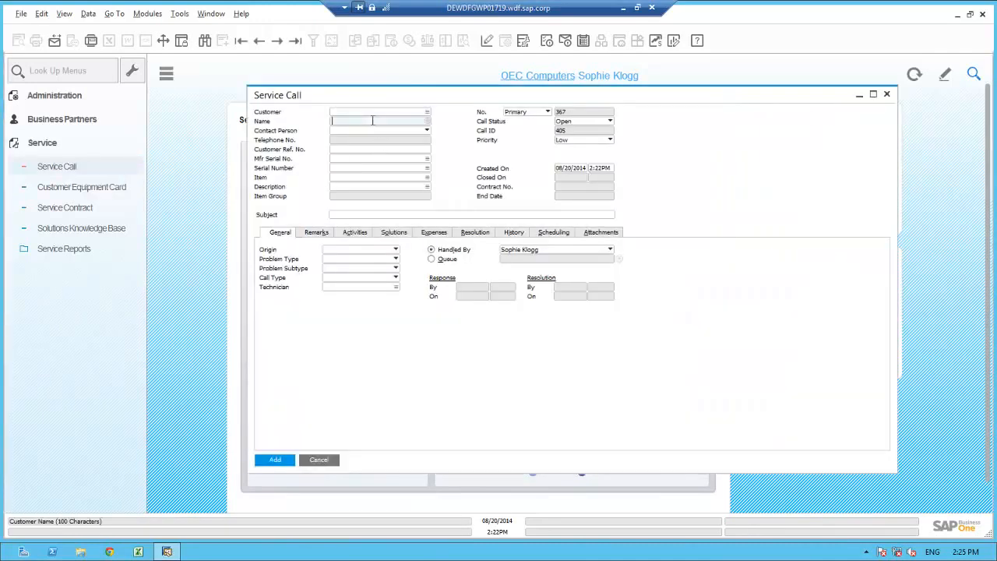
pyautogui.write('Paso')
pyautogui.press('Tab')
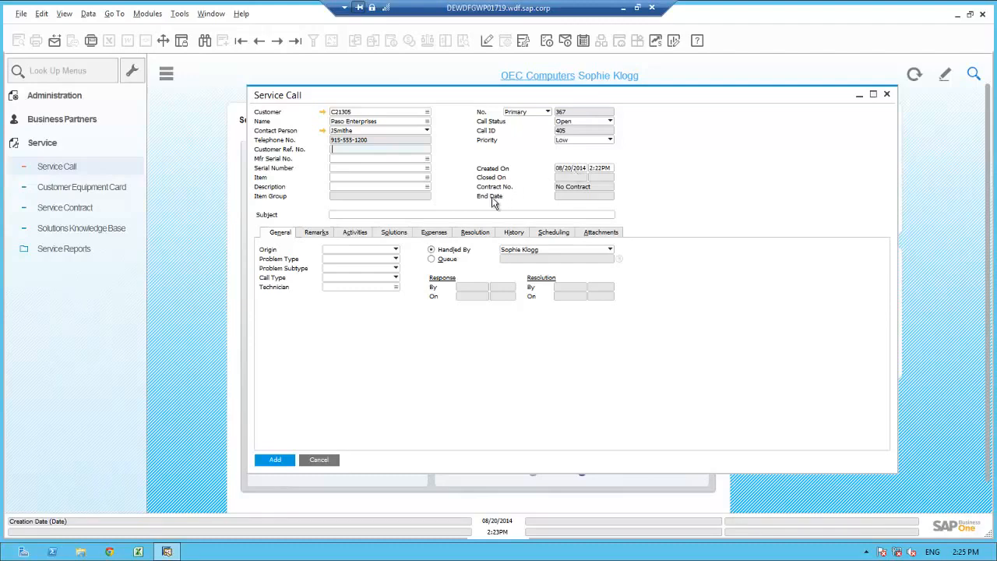
pyautogui.click(349, 214)
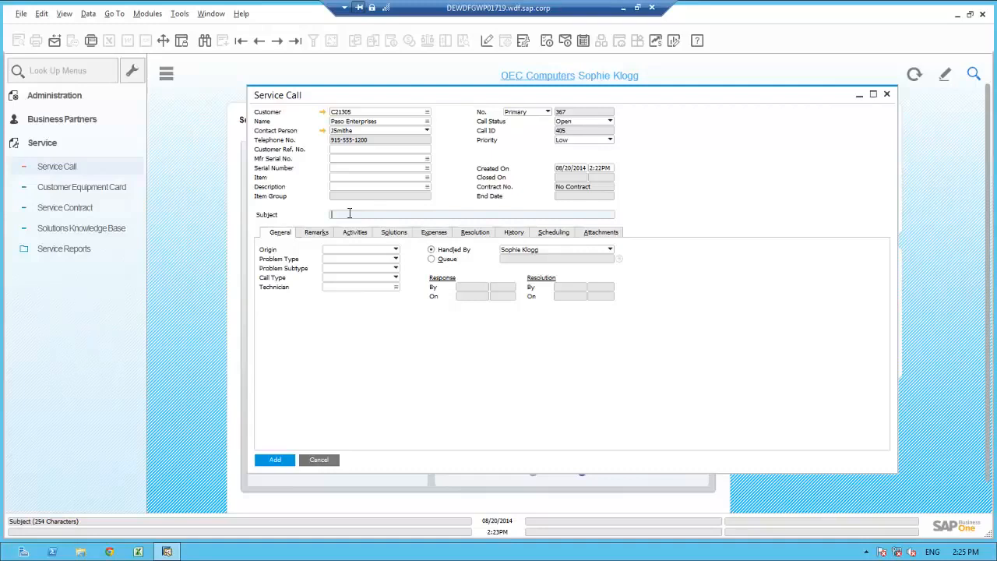
pyautogui.write('Janes would like to purchaseaddtional memory for the S10000 Server')
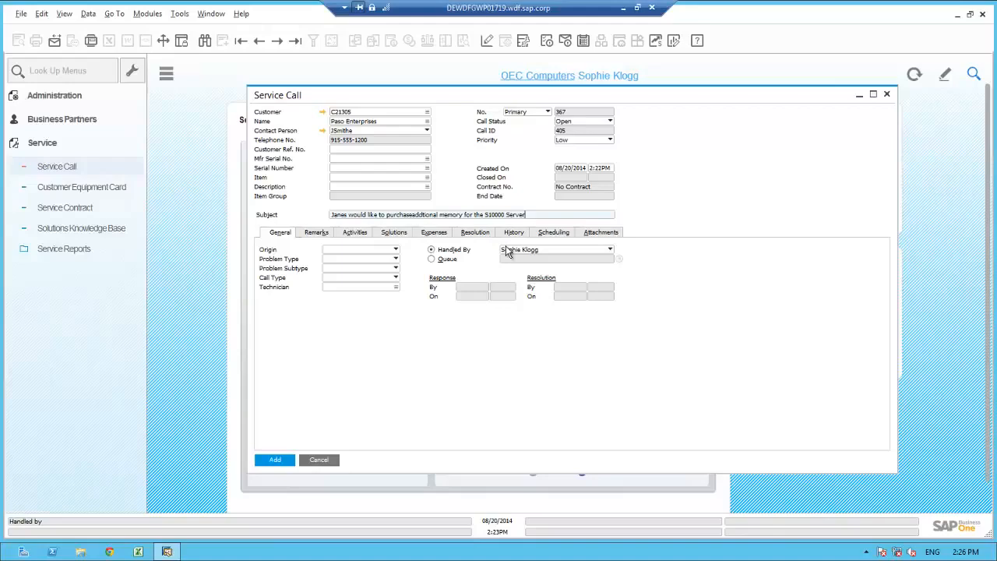
# Step: Set the service call's origin to Telephone No. and its problem type to Question, keeping the Handled By assignment
pyautogui.click(431, 251)
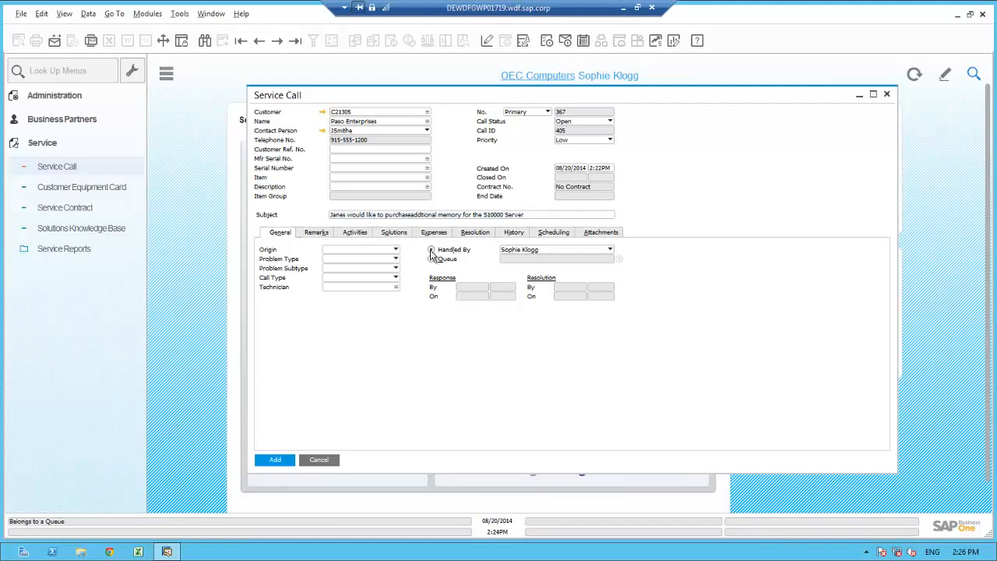
pyautogui.click(362, 253)
pyautogui.click(349, 268)
pyautogui.click(353, 260)
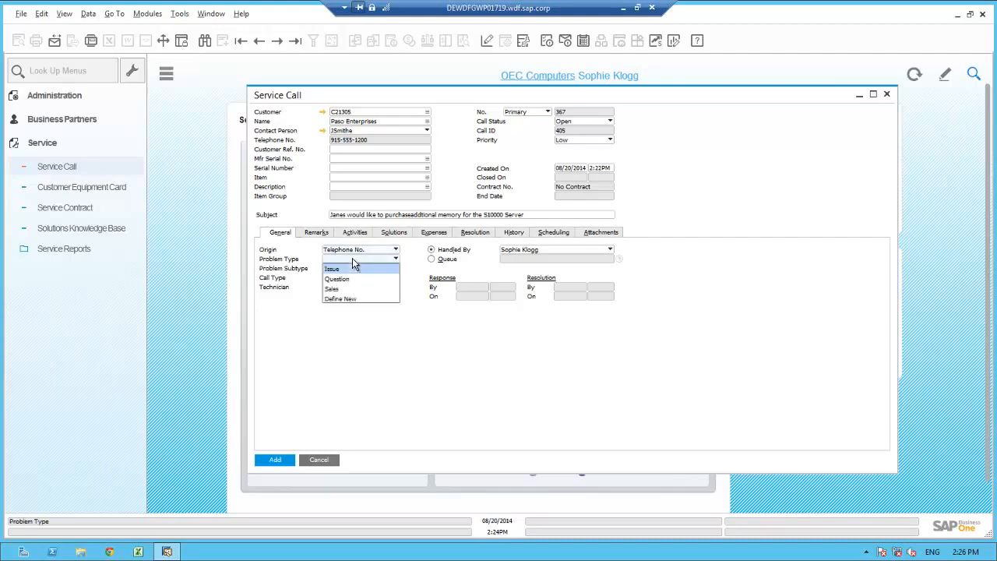
pyautogui.click(348, 281)
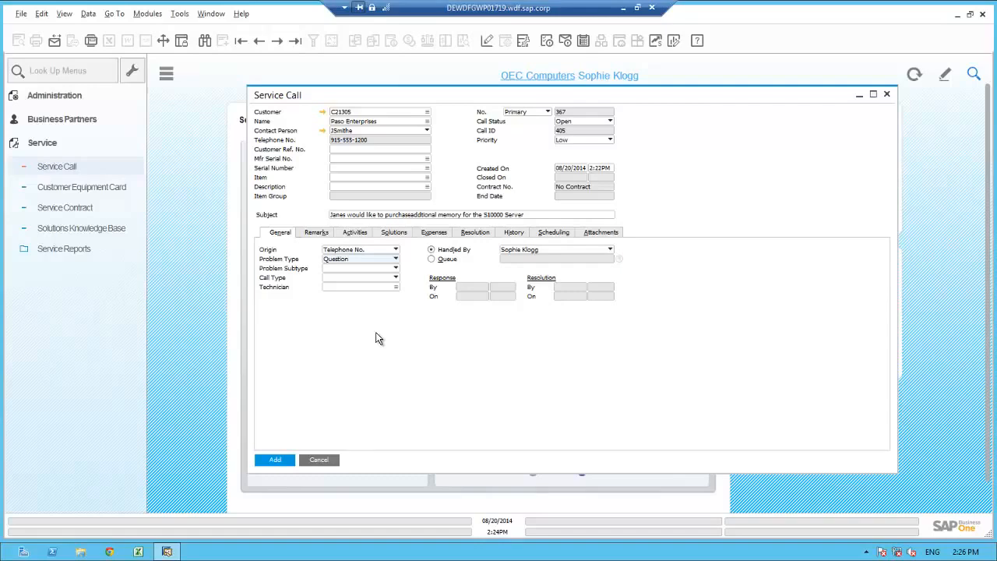
# Step: Enter S10000 as the item on the service call
pyautogui.click(349, 177)
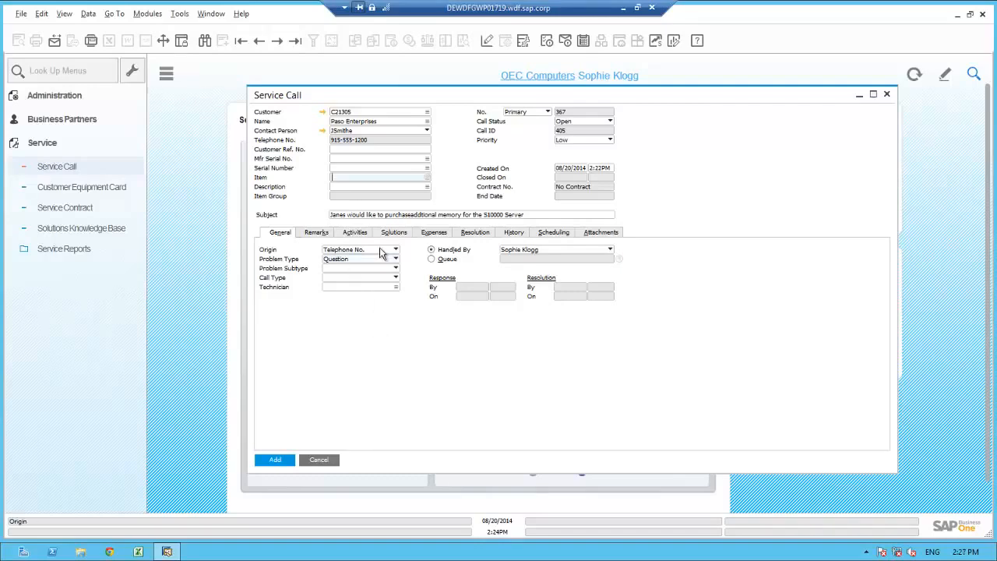
pyautogui.write('S10000')
pyautogui.press('Tab')
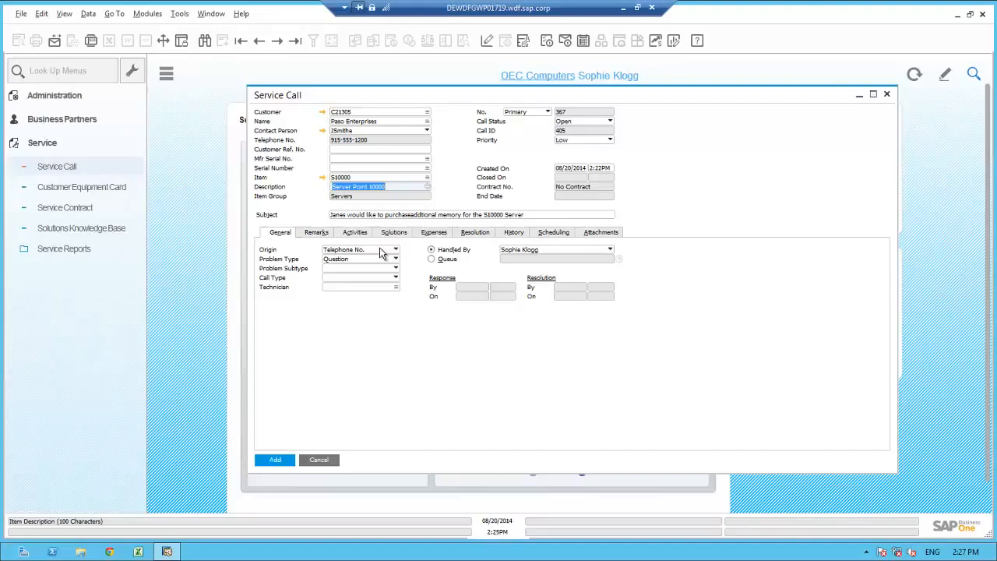
# Step: List the customer's installed S10000 units, widen the delivery number column, and select the unit delivered on 06/13/2014
pyautogui.click(348, 160)
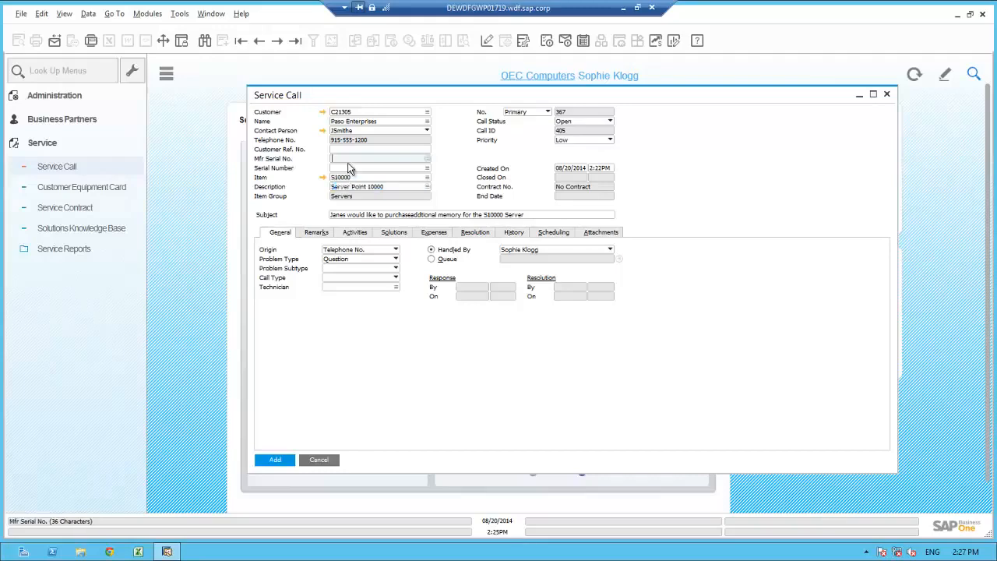
pyautogui.click(349, 168)
pyautogui.press('Tab')
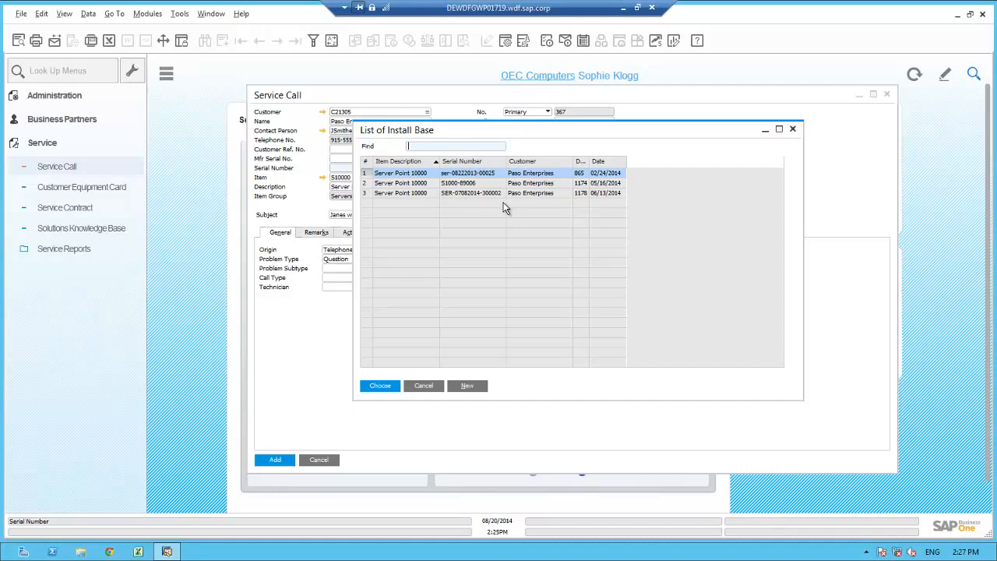
pyautogui.doubleClick(589, 162)
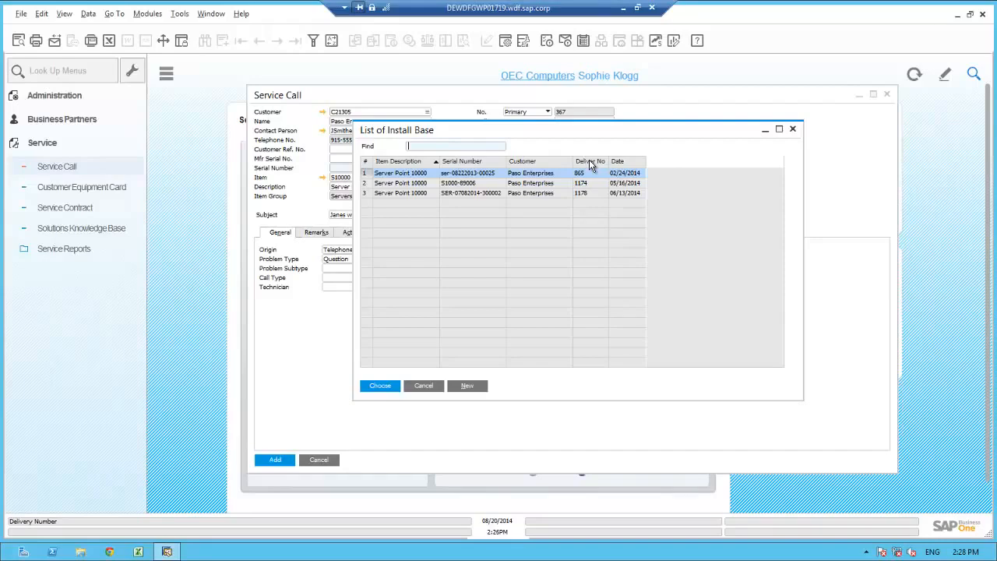
pyautogui.click(416, 195)
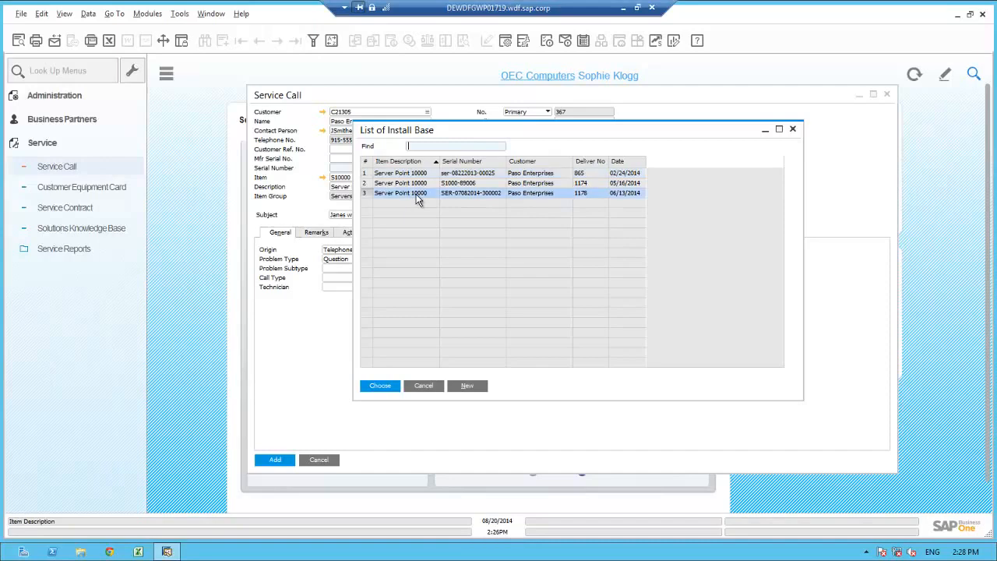
pyautogui.click(973, 74)
pyautogui.write('07')
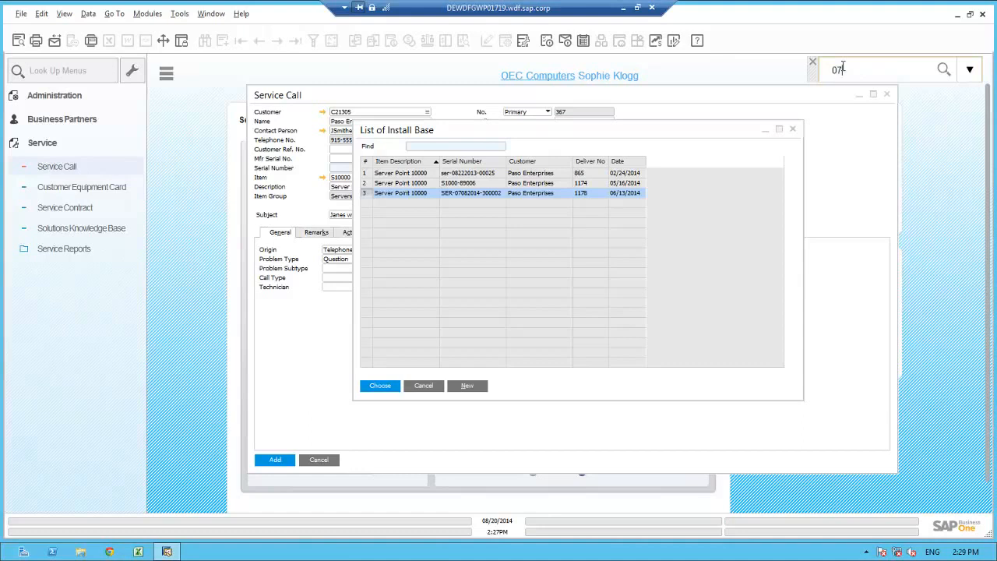
pyautogui.write('082014-300002')
pyautogui.click(943, 70)
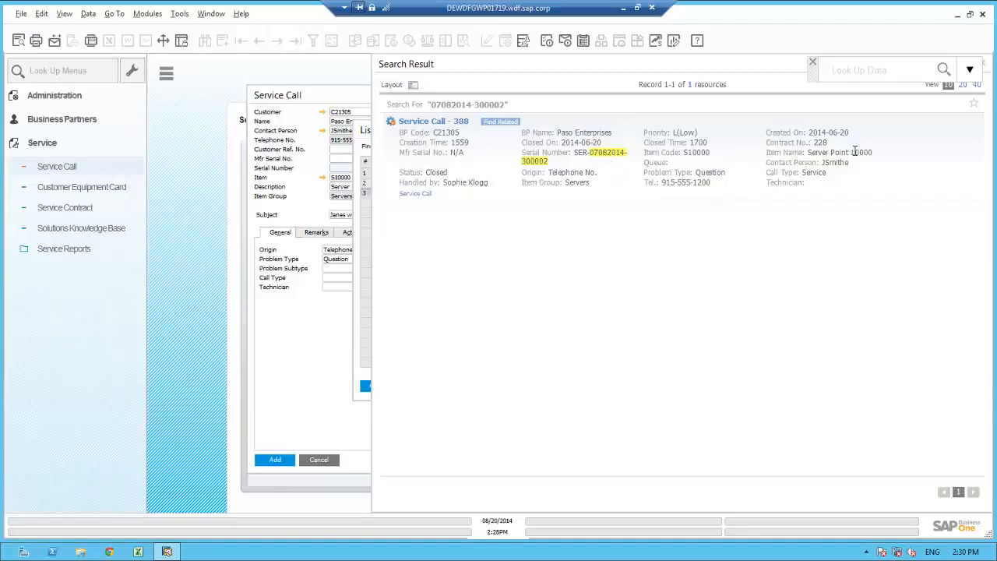
pyautogui.click(432, 122)
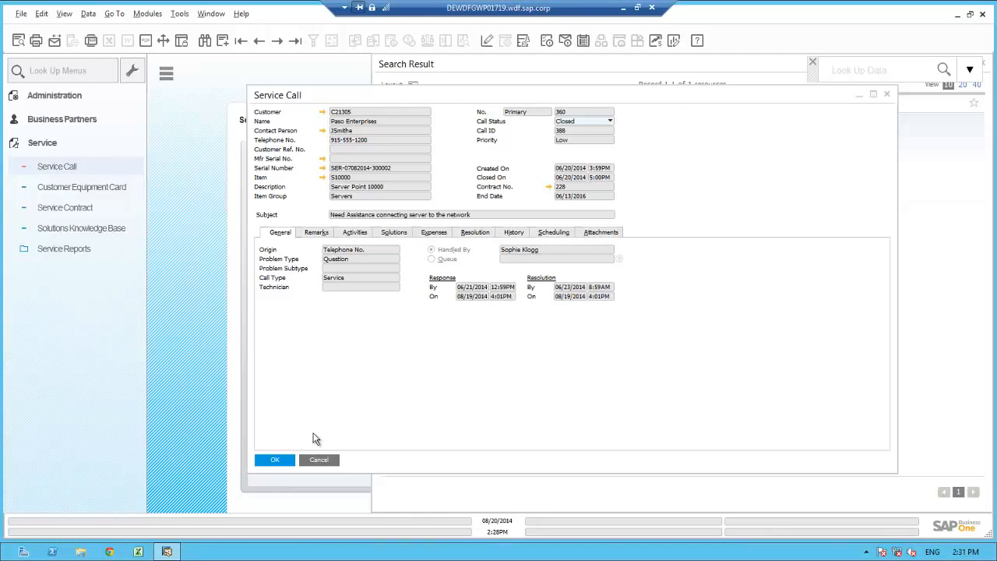
pyautogui.click(315, 462)
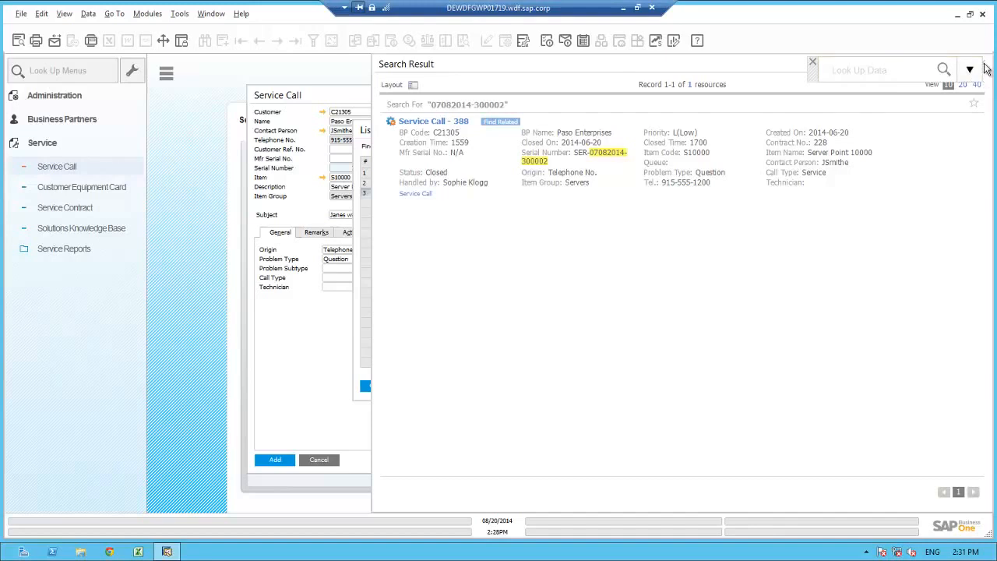
pyautogui.click(985, 64)
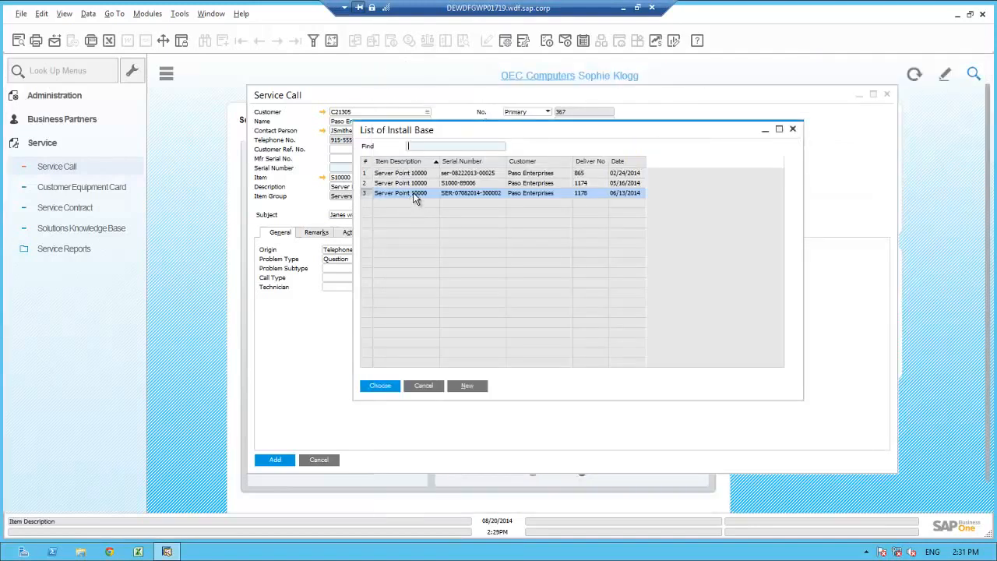
pyautogui.click(383, 384)
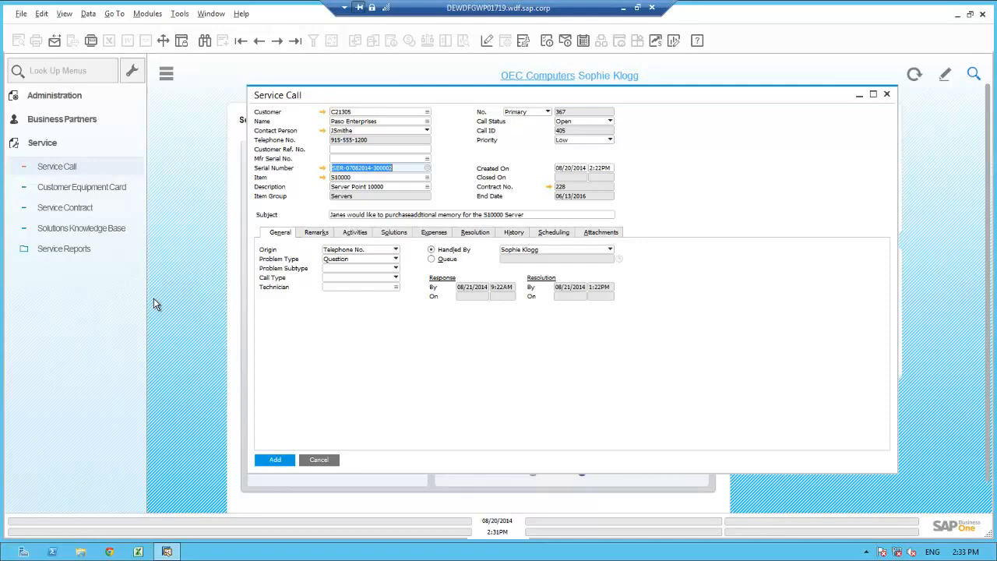
# Step: Review the server's customer equipment card and the terms and coverage of its linked service contract
pyautogui.click(323, 168)
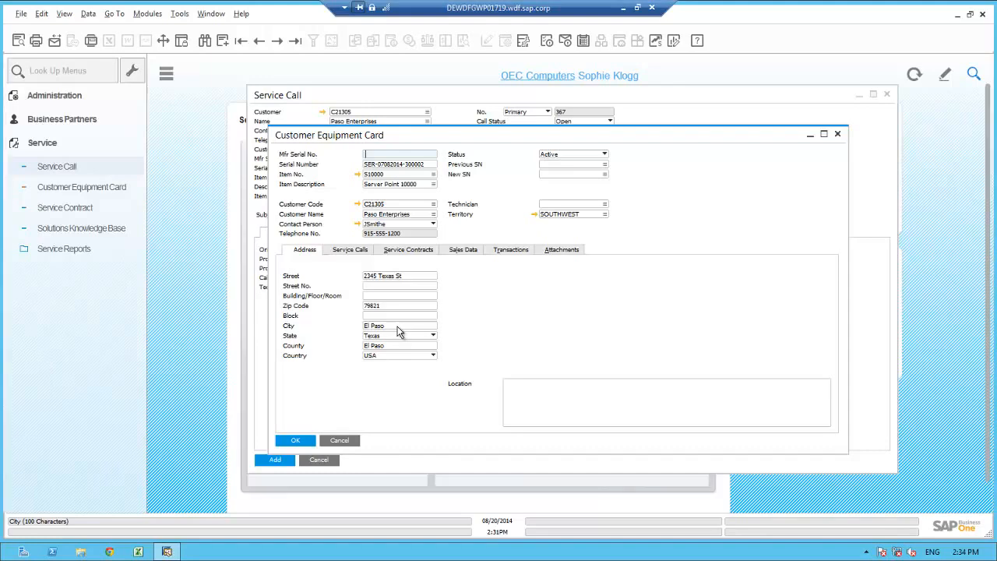
pyautogui.click(398, 250)
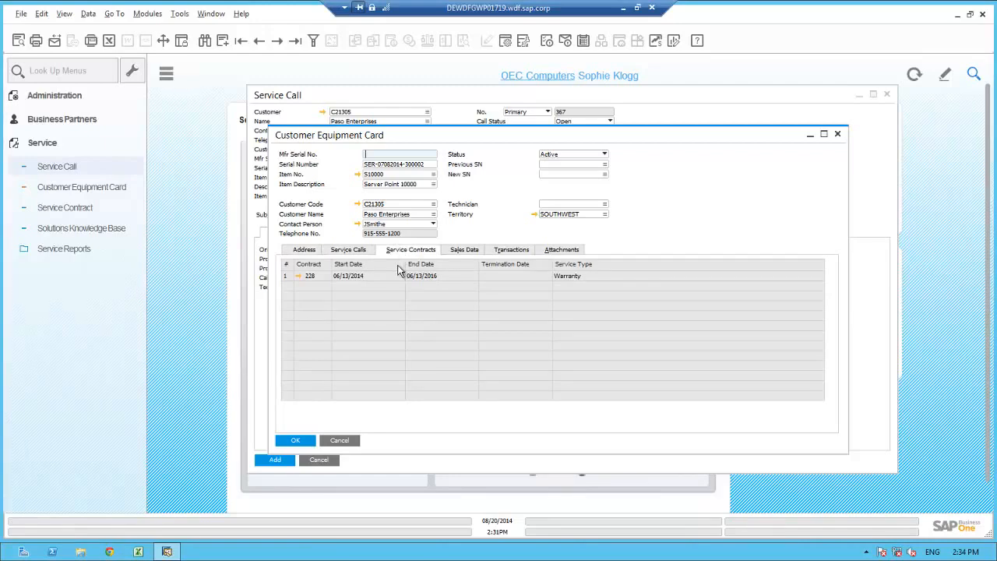
pyautogui.click(297, 276)
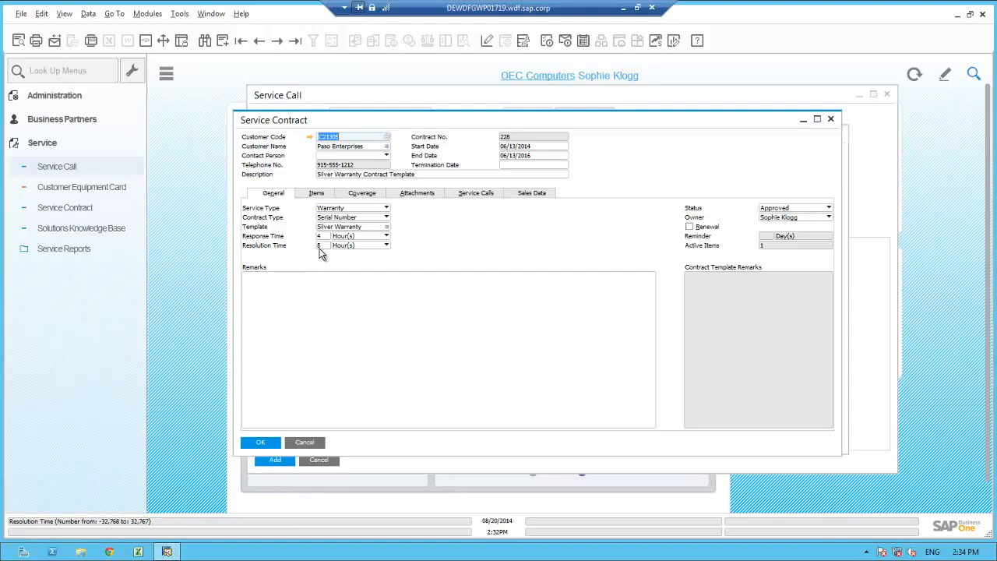
pyautogui.click(371, 193)
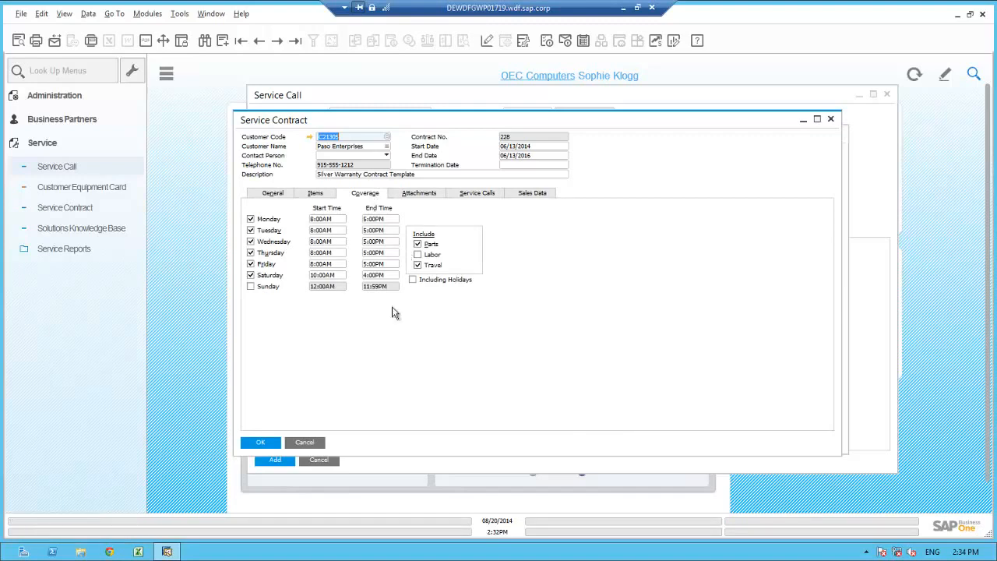
pyautogui.click(303, 443)
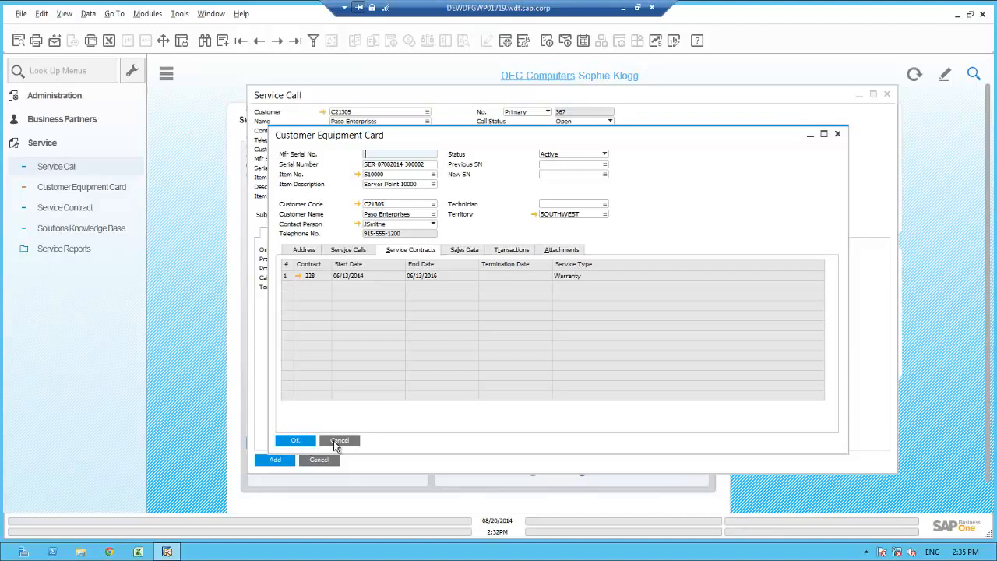
pyautogui.click(335, 441)
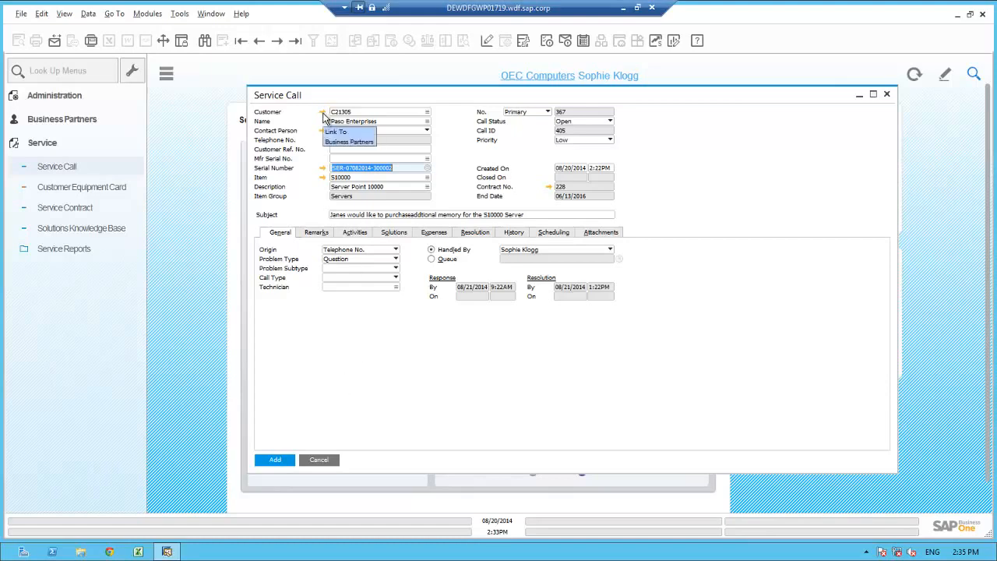
# Step: Check the Paso Enterprises business partner record for its assigned sales employee
pyautogui.click(324, 113)
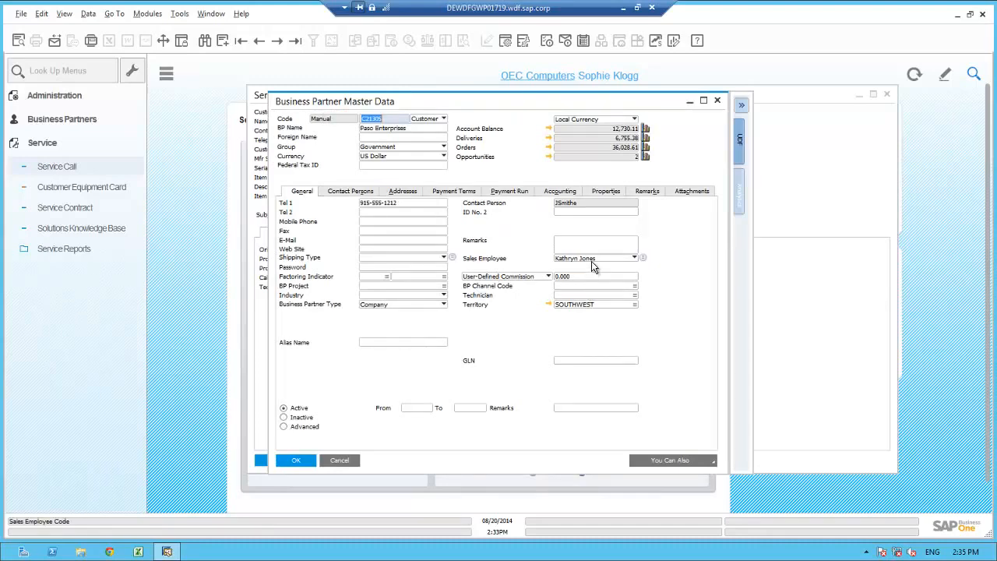
pyautogui.click(340, 459)
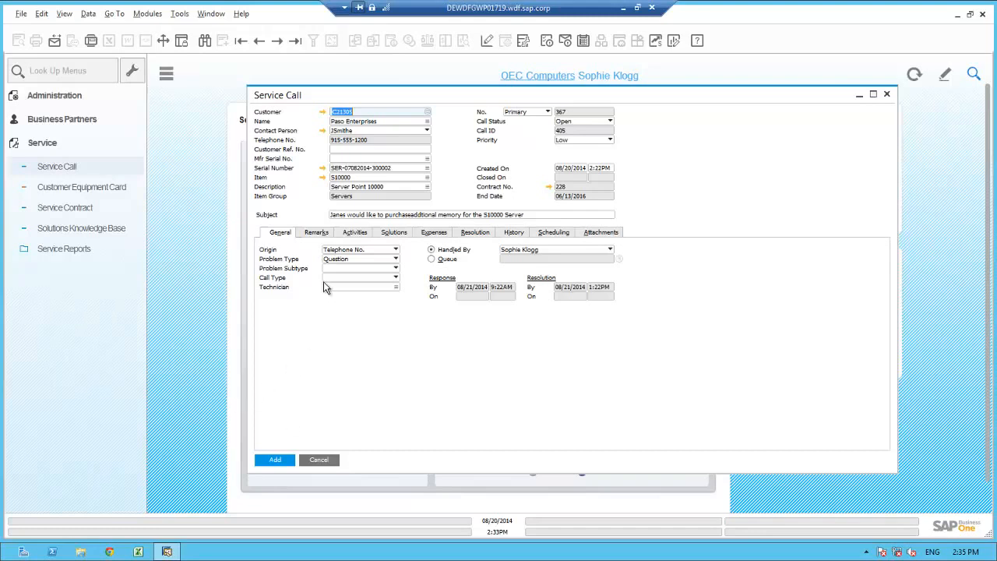
# Step: Start a phone call activity from the service call with type Sales and subject Purchase, assigned to the customer's sales employee
pyautogui.click(354, 233)
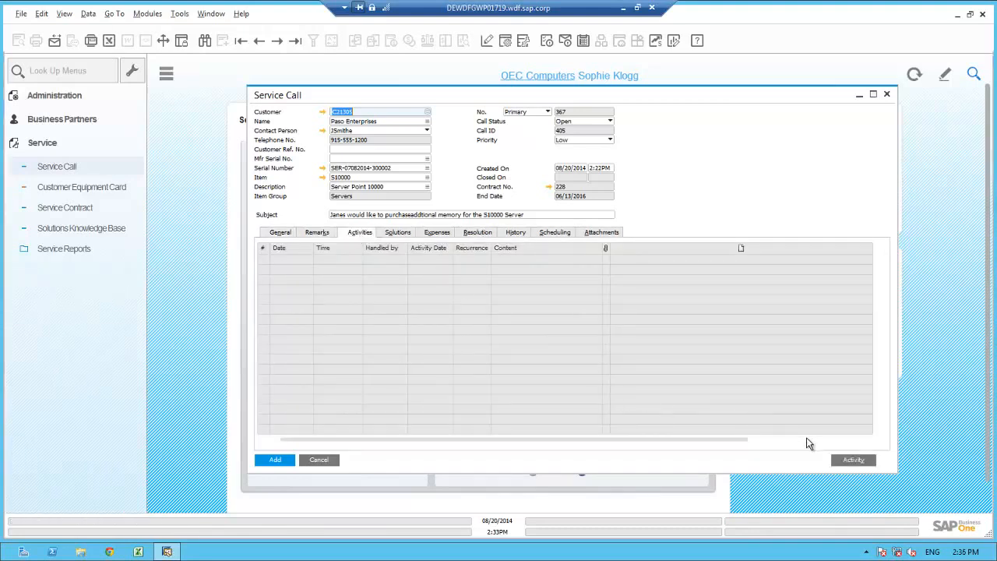
pyautogui.click(857, 461)
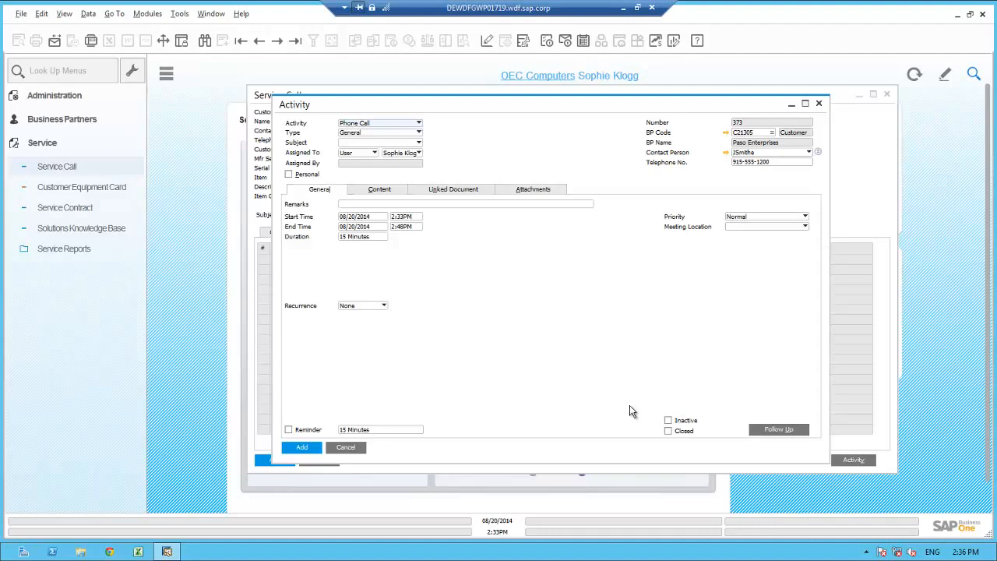
pyautogui.click(387, 134)
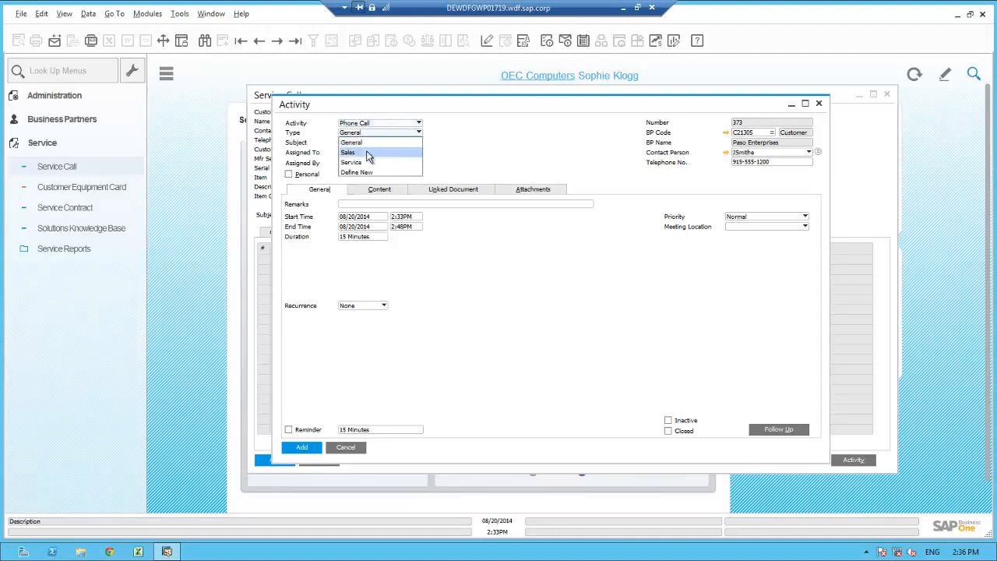
pyautogui.click(370, 153)
pyautogui.click(378, 142)
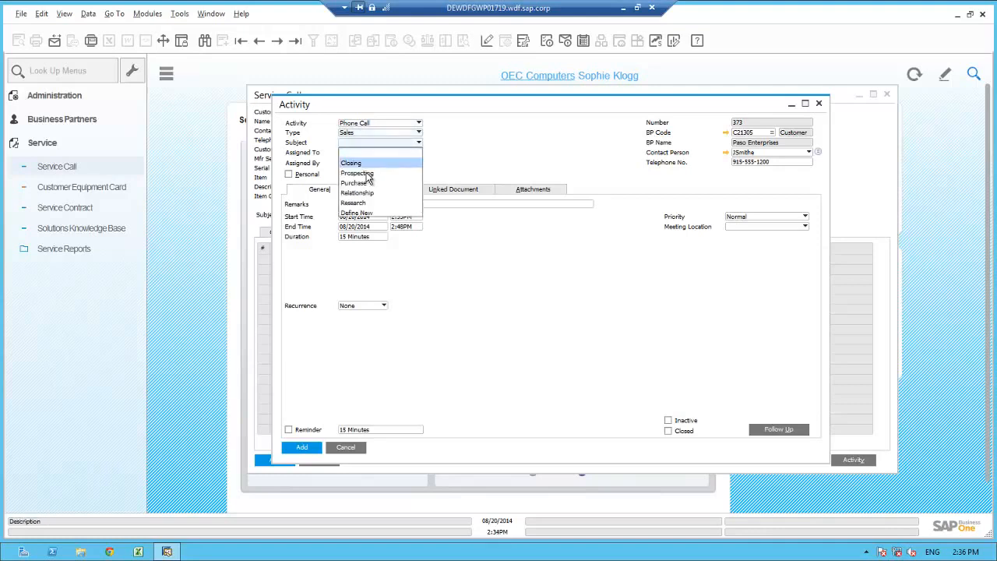
pyautogui.click(367, 184)
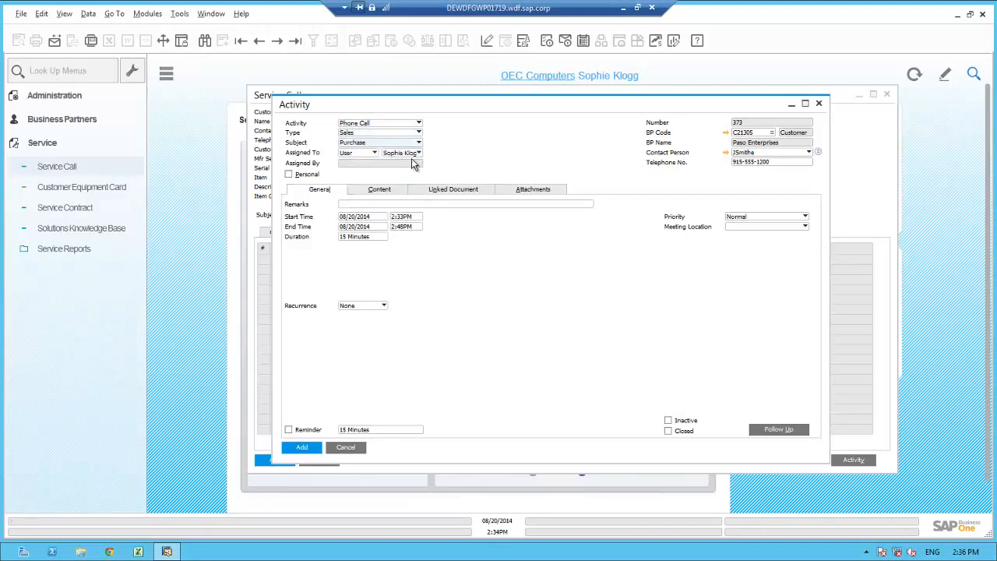
pyautogui.click(419, 154)
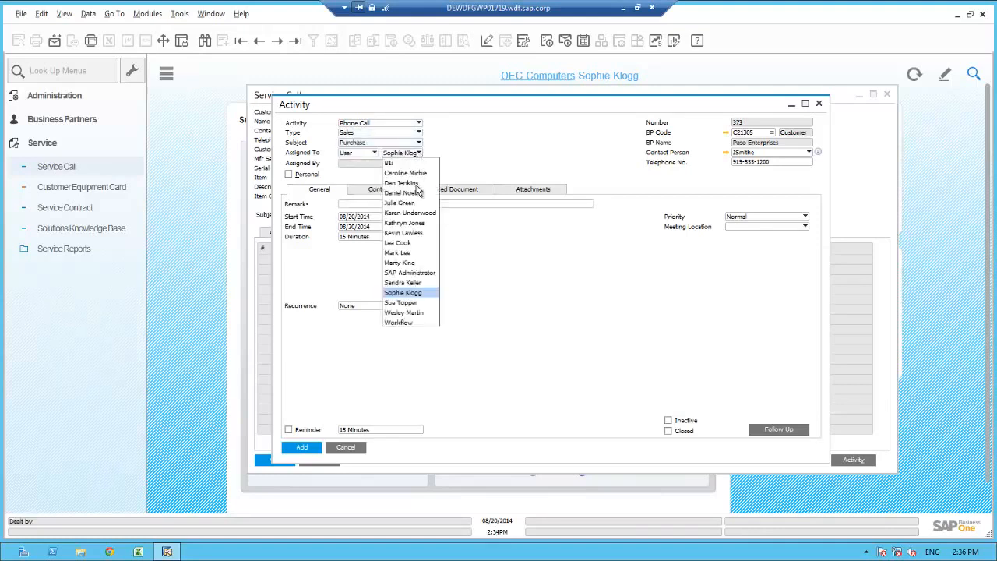
pyautogui.click(407, 223)
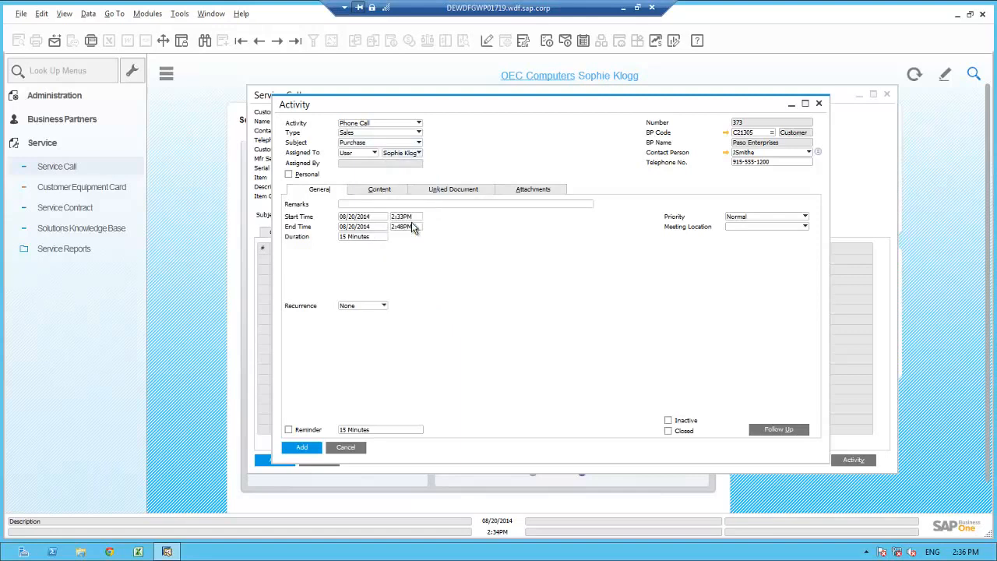
# Step: Enter a remark asking to call the contact about purchasing additional memory, and save the activity with a 15-minute reminder
pyautogui.click(386, 204)
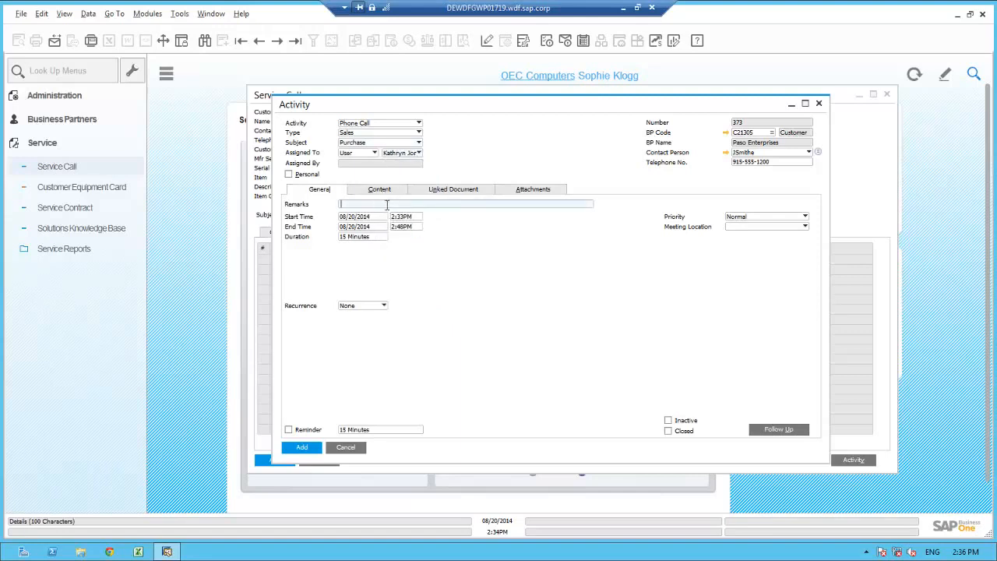
pyautogui.write('Please call Jane about the purchse of addtional memory')
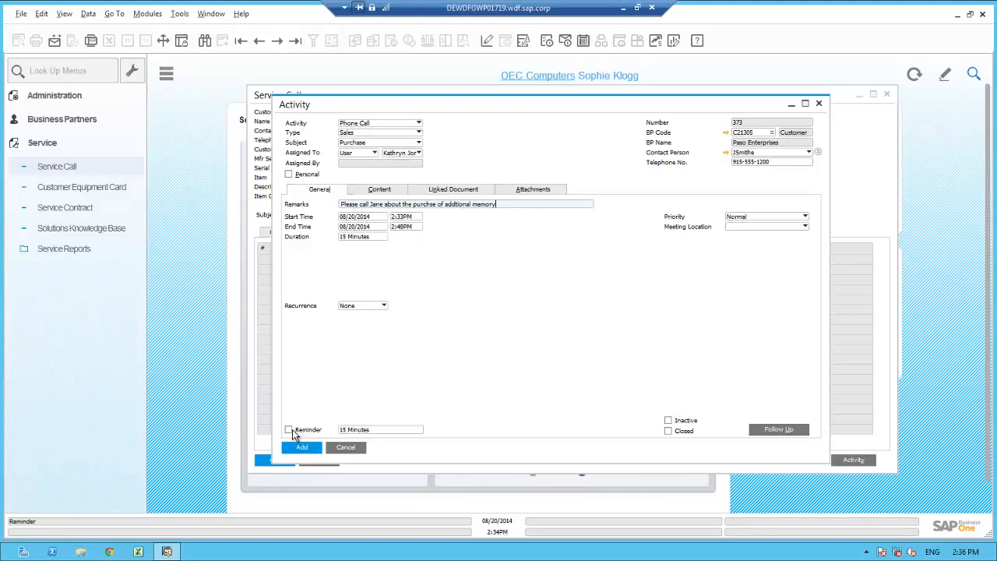
pyautogui.click(289, 431)
pyautogui.click(302, 447)
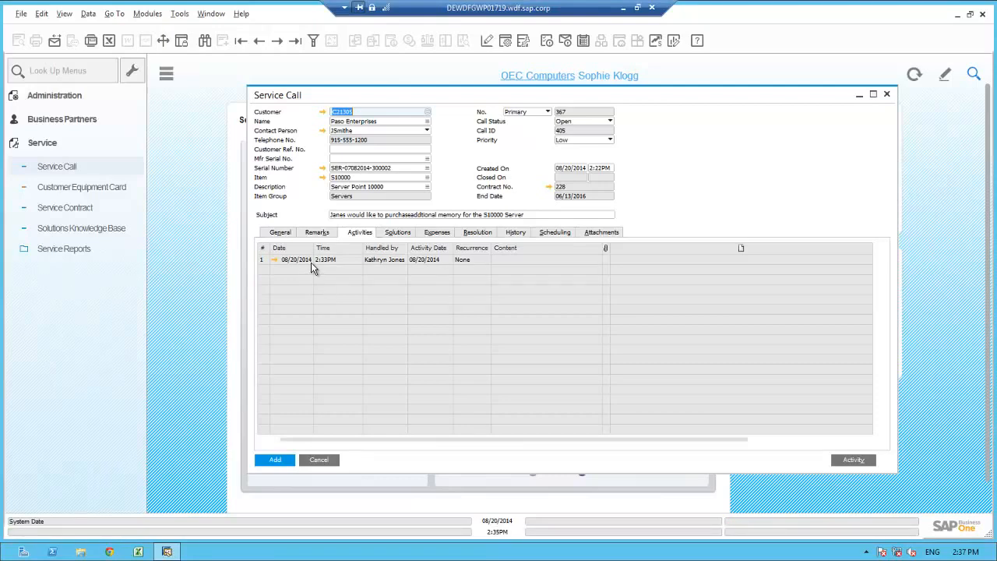
# Step: Set the call type in the service call's general details to Sales
pyautogui.click(280, 232)
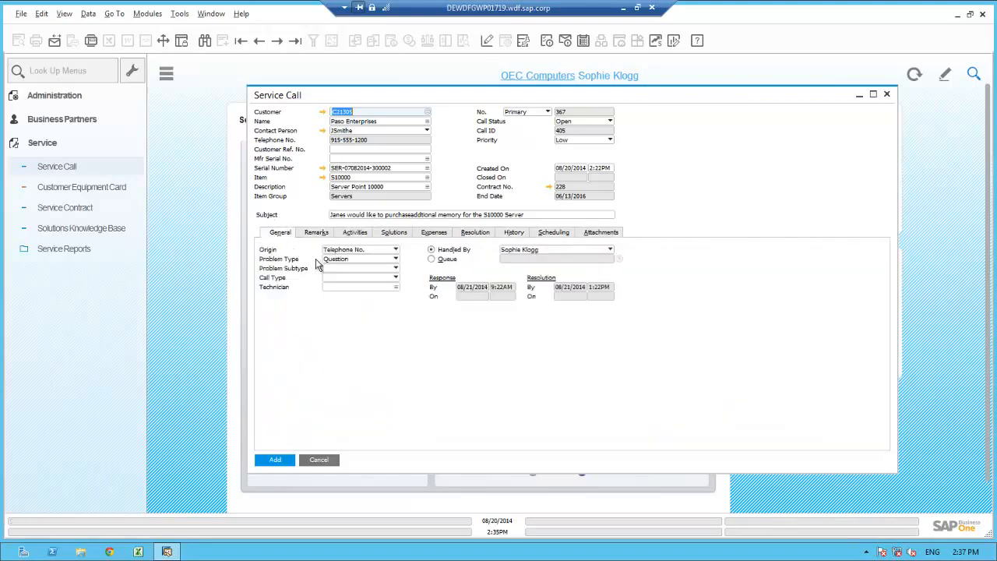
pyautogui.click(338, 276)
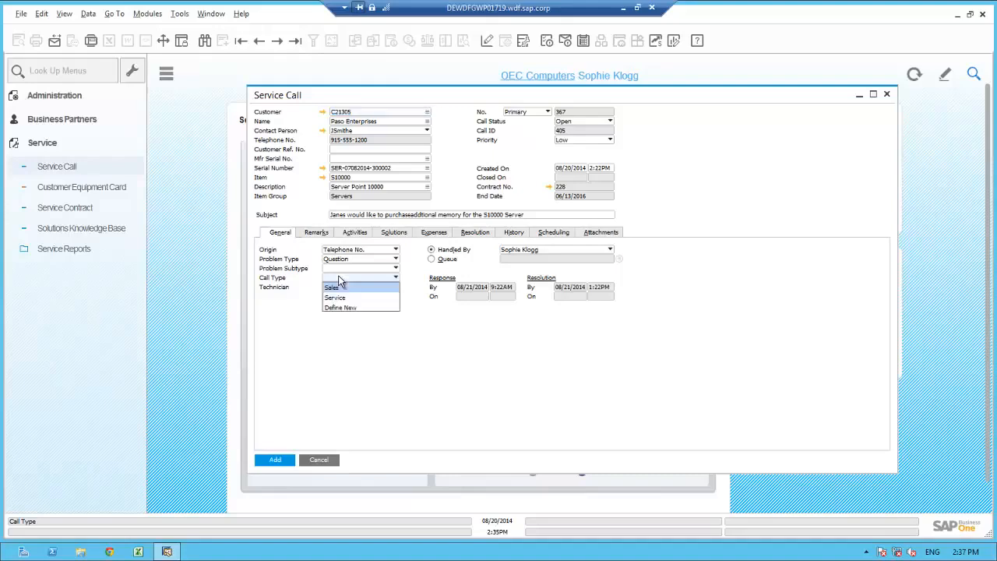
pyautogui.click(332, 288)
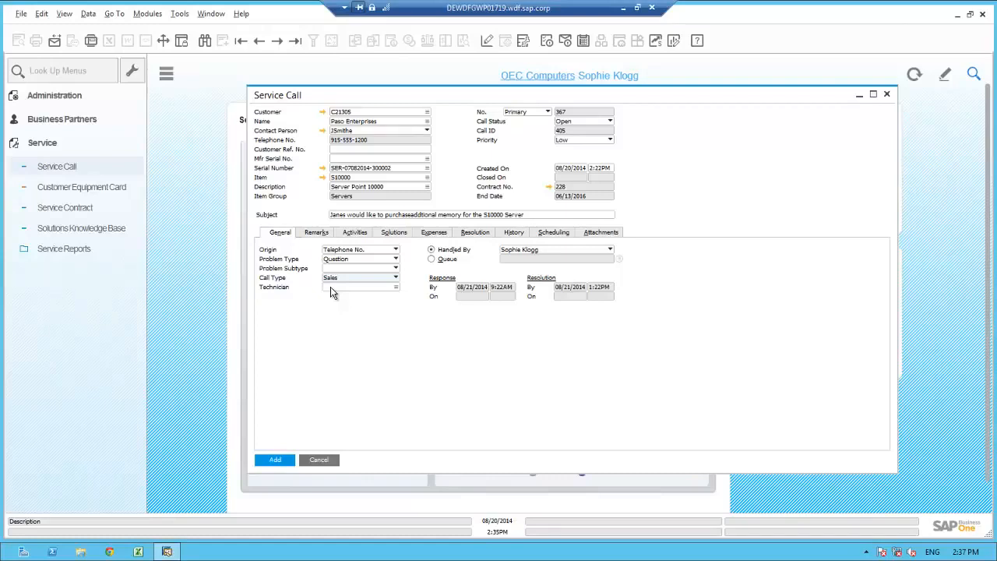
# Step: Enter a resolution stating that the call is set to pending based on the sales employee calling the contact about the additional memory purchase
pyautogui.click(475, 232)
pyautogui.click(339, 271)
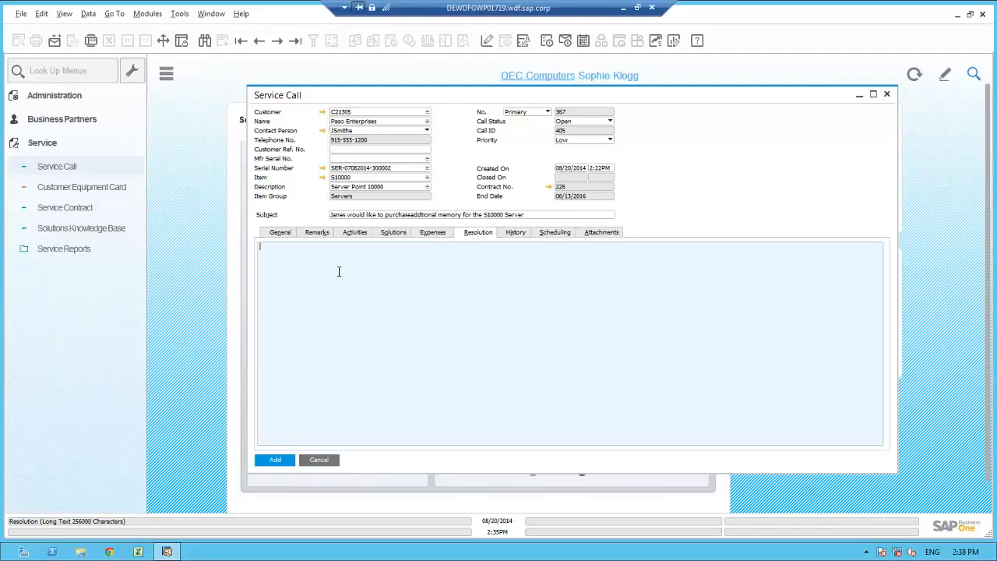
pyautogui.write('Set this call status to pending based on Kathryn calling Jane about addtional memory purchase')
pyautogui.write('.')
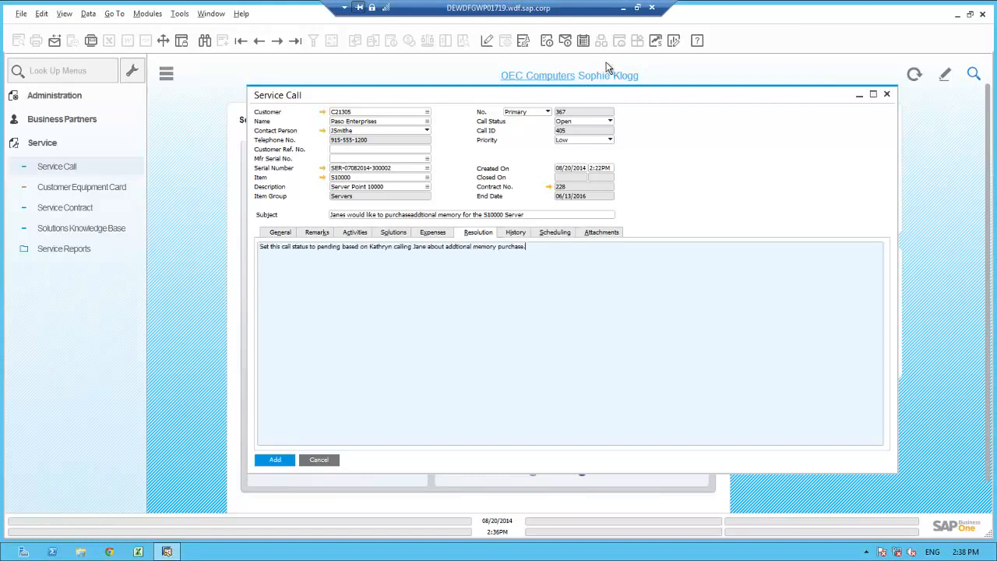
# Step: Set the call status to Pending and add the service call
pyautogui.click(567, 122)
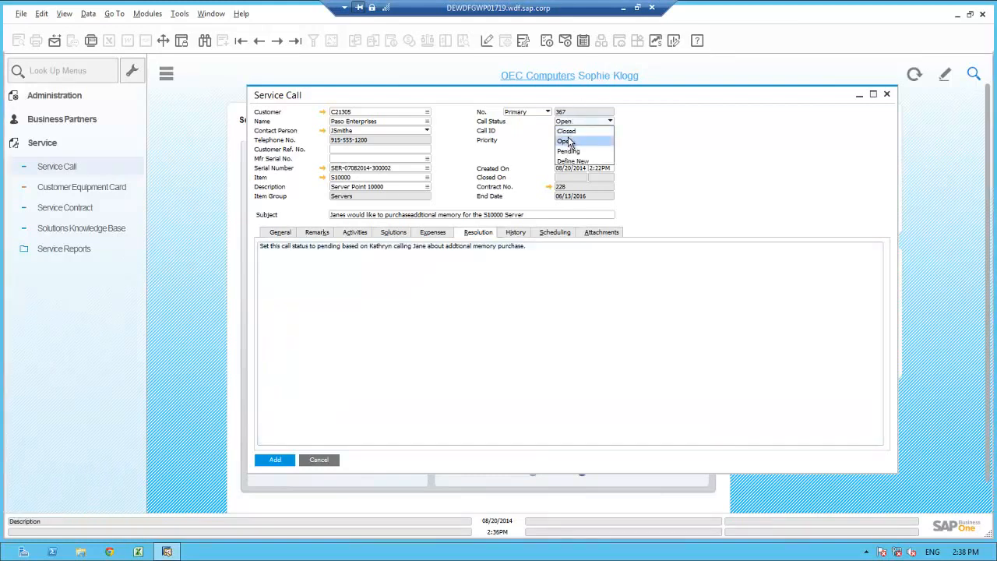
pyautogui.click(569, 151)
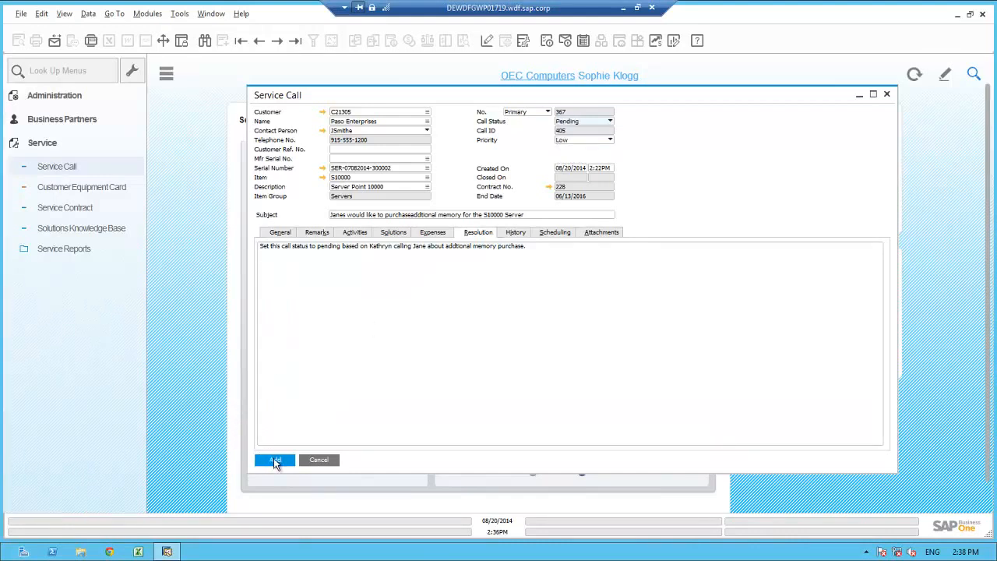
pyautogui.click(275, 461)
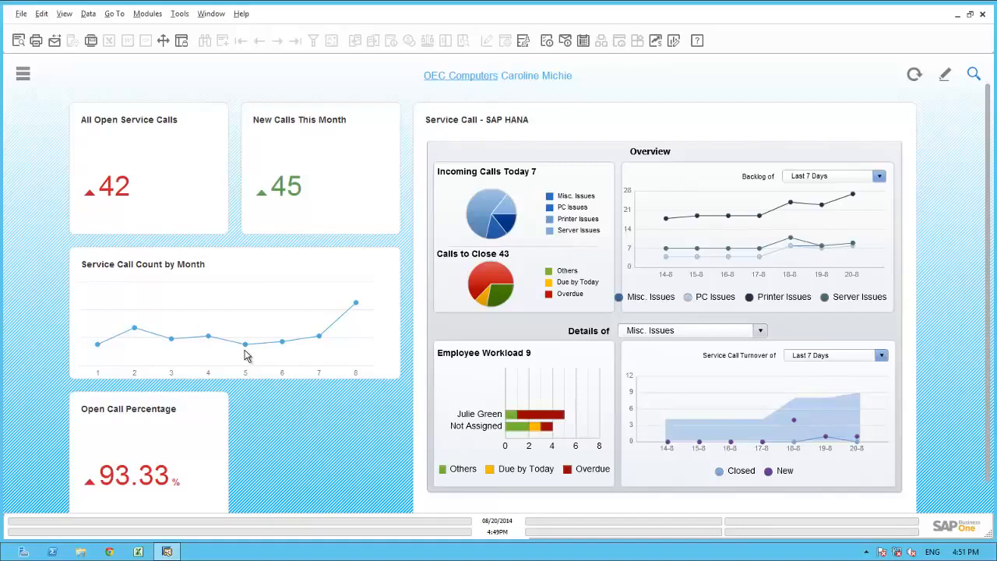
# Step: Examine the dashboard's monthly call count, overdue calls to close and Last 4 Weeks backlog, and show the details of Printer Issues
pyautogui.moveTo(356, 306)
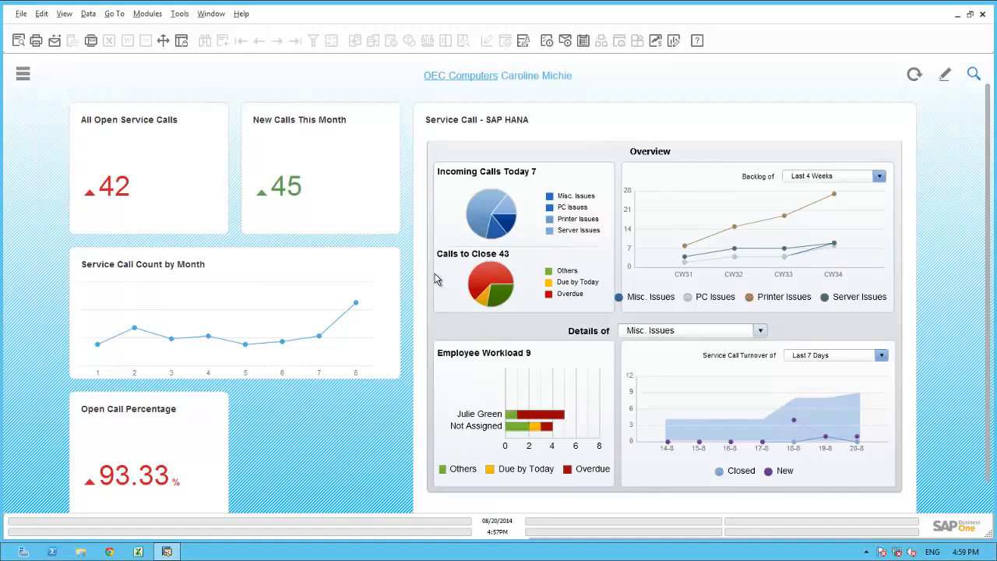
pyautogui.moveTo(481, 283)
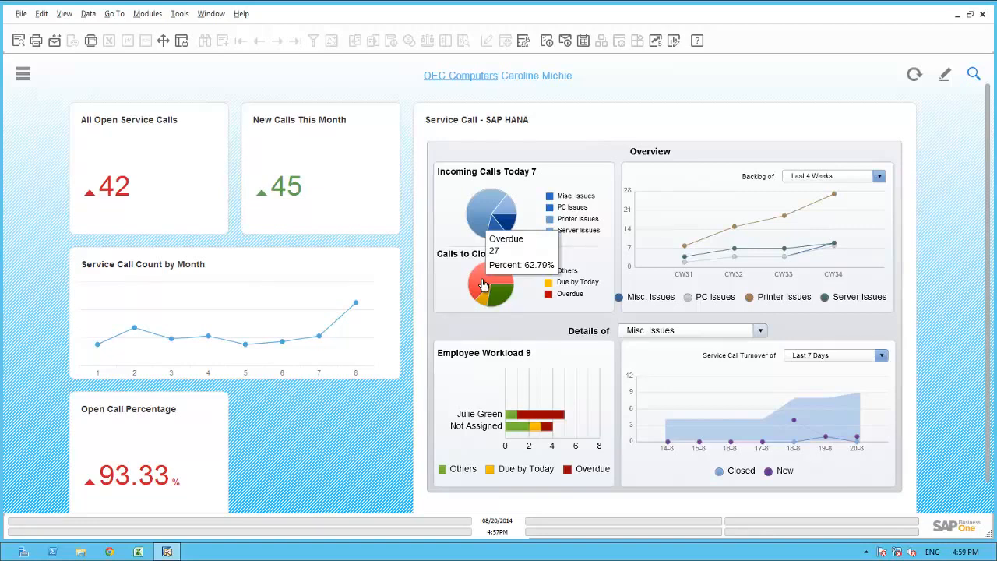
pyautogui.click(880, 181)
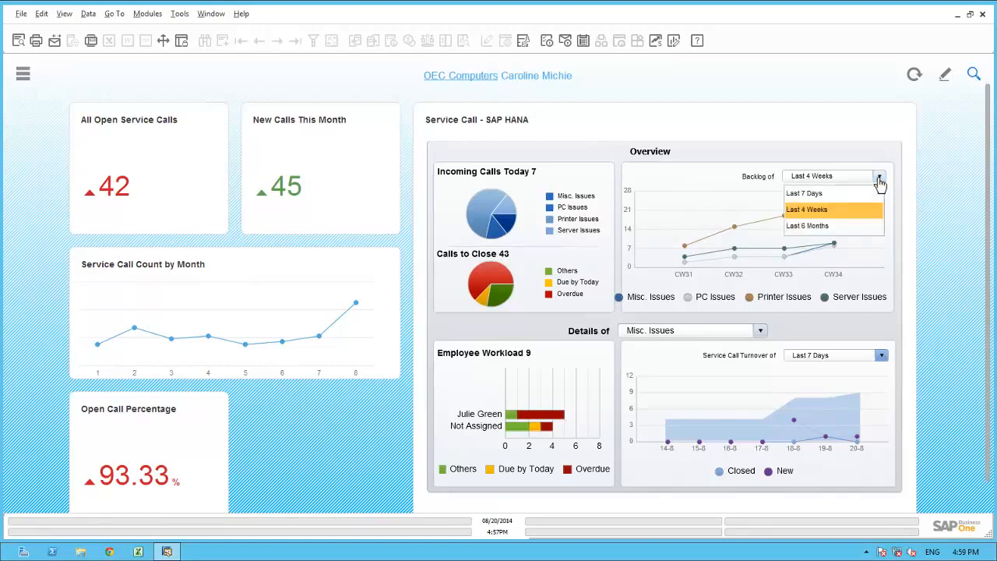
pyautogui.click(828, 218)
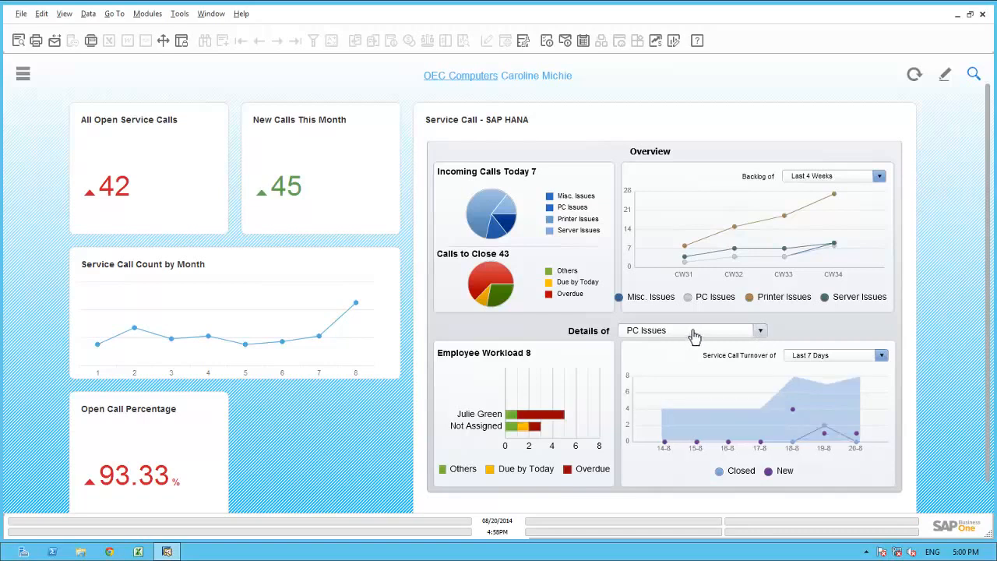
pyautogui.click(695, 334)
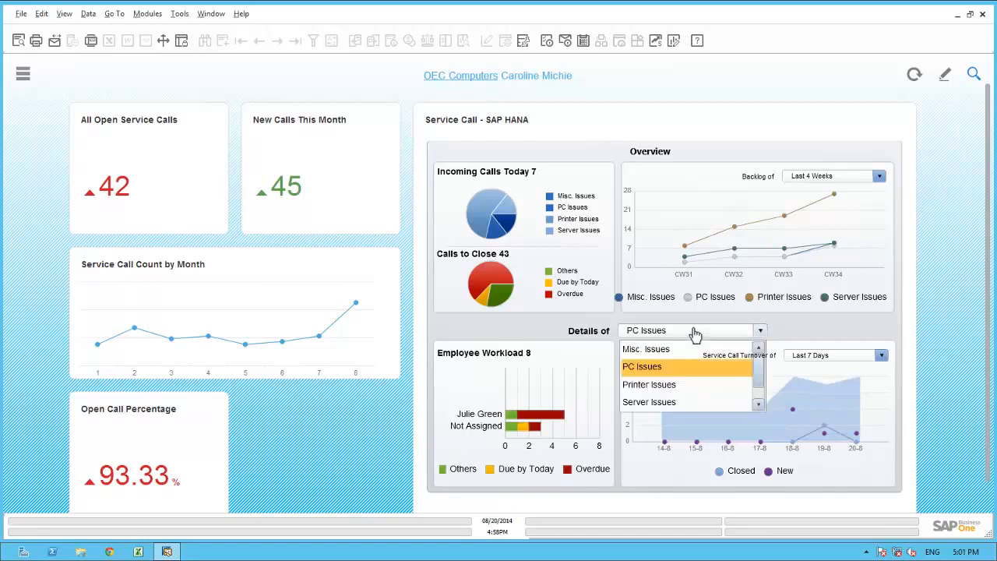
pyautogui.click(653, 387)
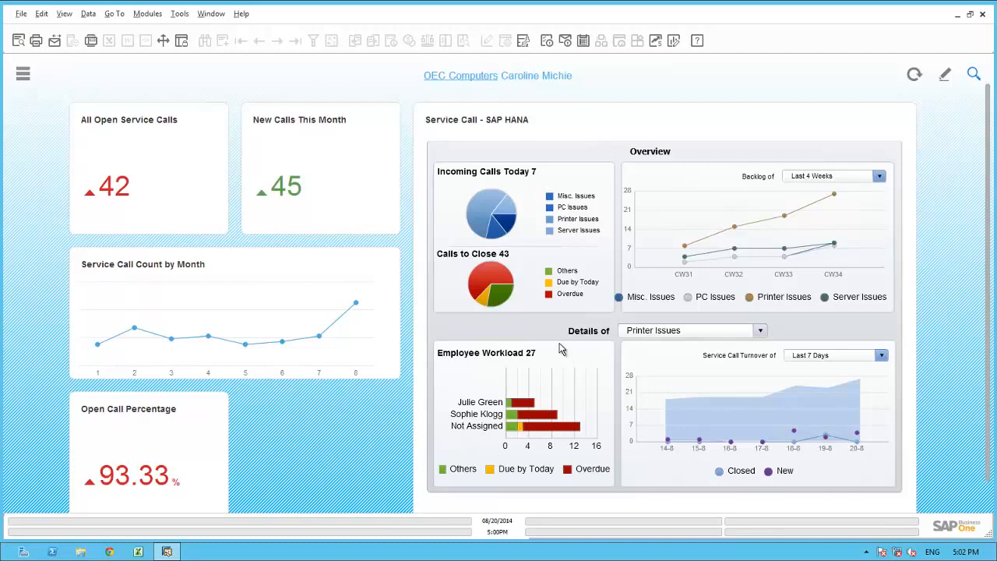
# Step: Run the Service Calls by Queue report for calls with status Open and review the Vegas Enterprises call in the Printers queue
pyautogui.click(25, 74)
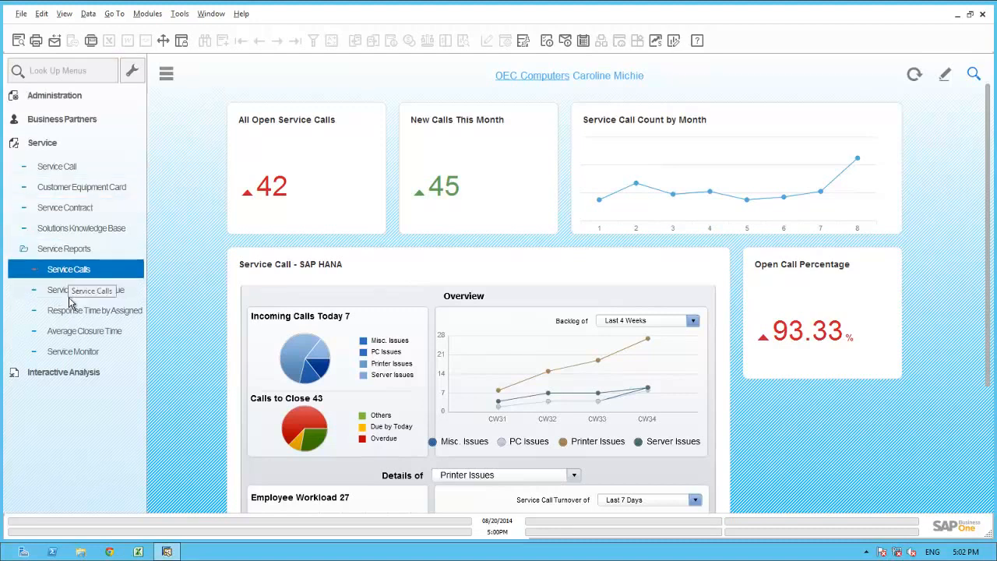
pyautogui.click(78, 290)
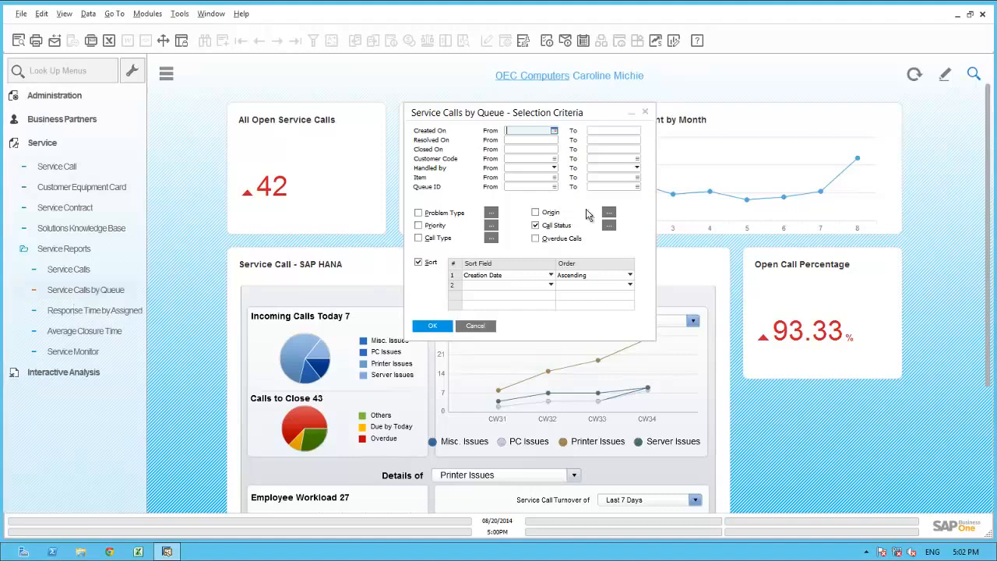
pyautogui.click(609, 225)
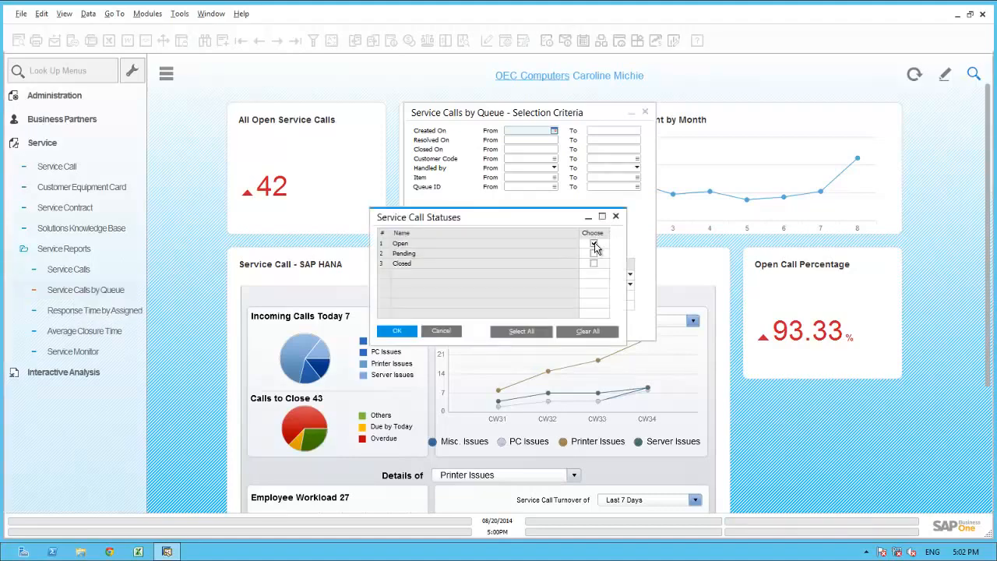
pyautogui.click(397, 332)
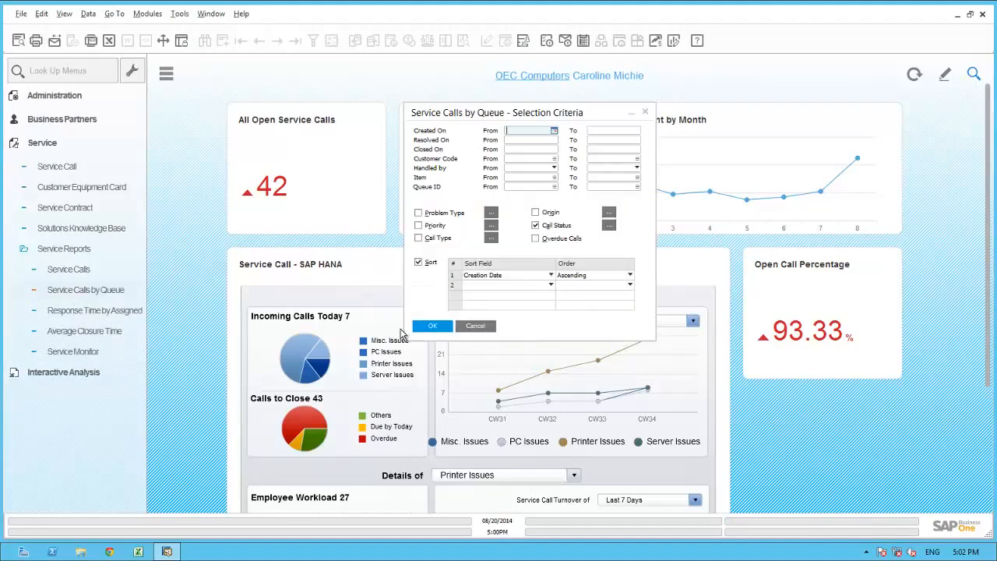
pyautogui.click(433, 327)
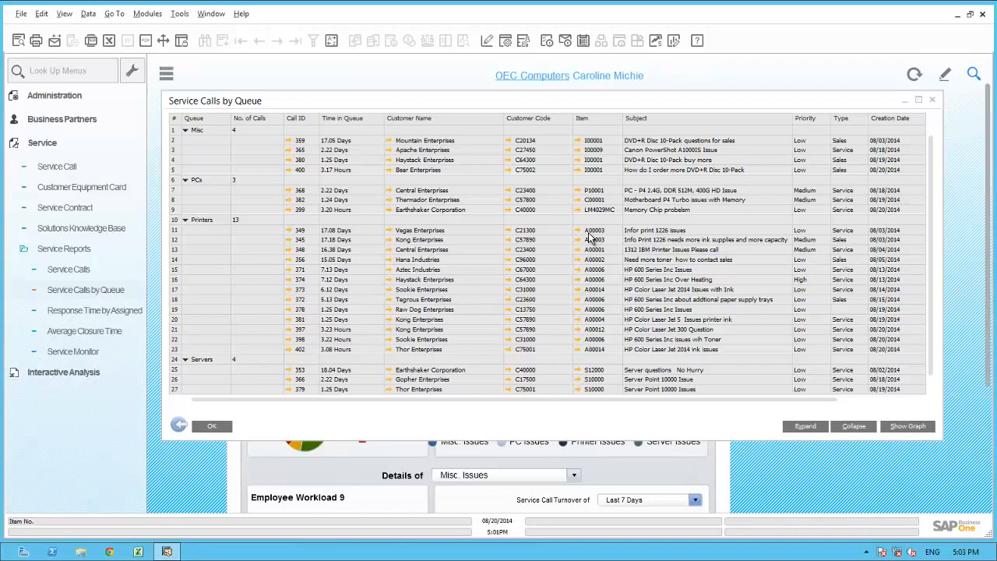
pyautogui.click(289, 233)
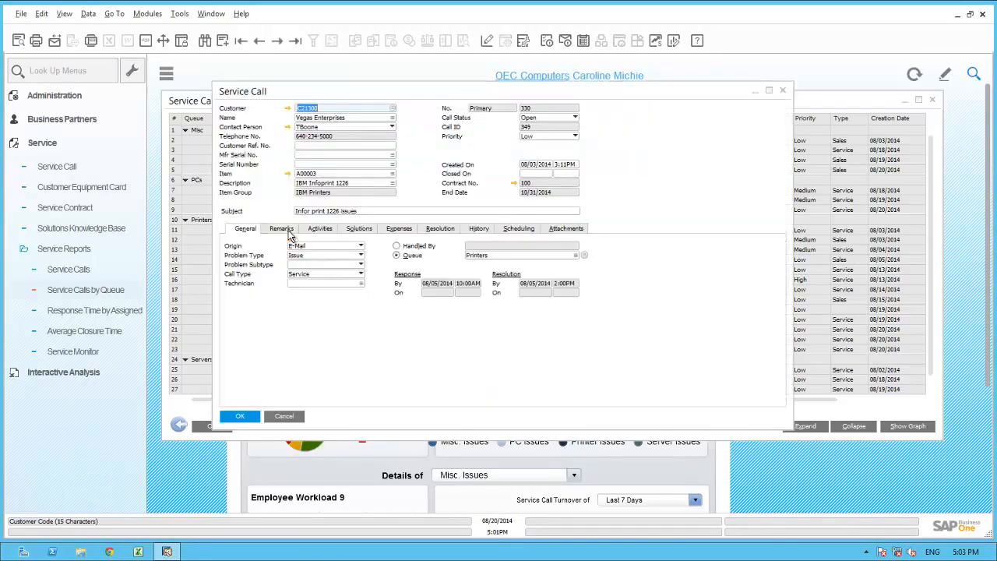
pyautogui.click(244, 416)
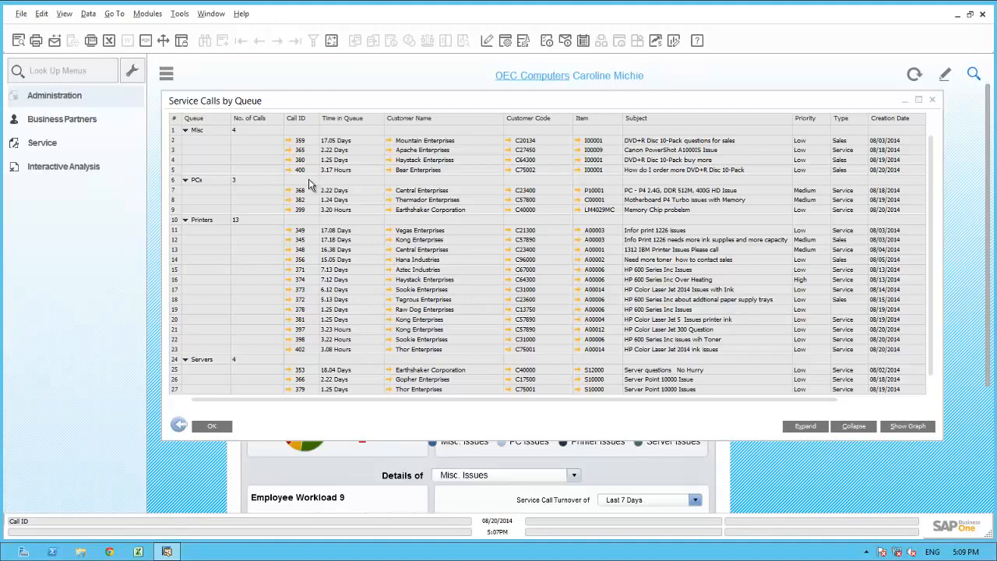
# Step: Open the service queues setup and display the members of the Printers queue
pyautogui.click(79, 99)
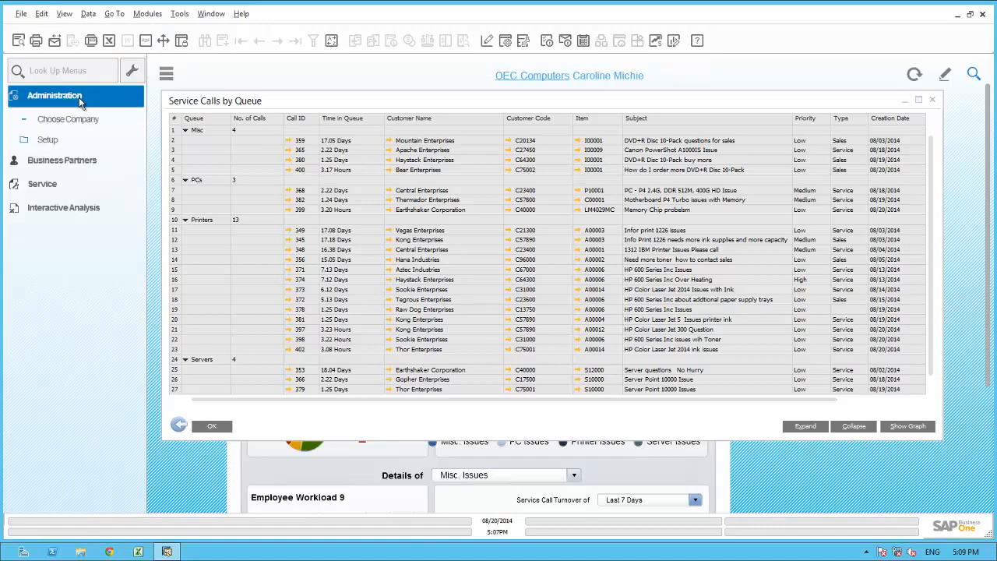
pyautogui.click(47, 139)
pyautogui.click(55, 181)
pyautogui.click(55, 222)
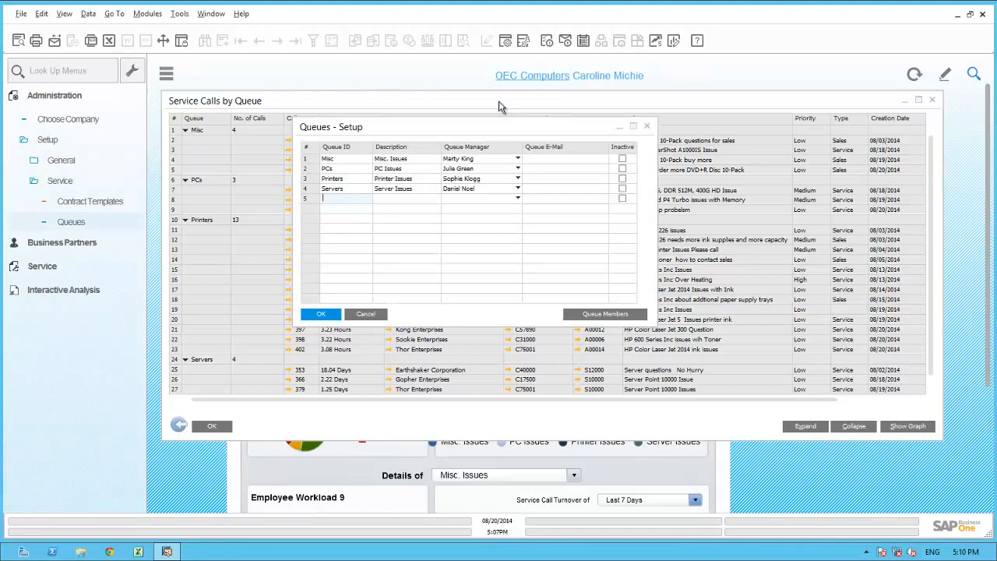
pyautogui.doubleClick(311, 183)
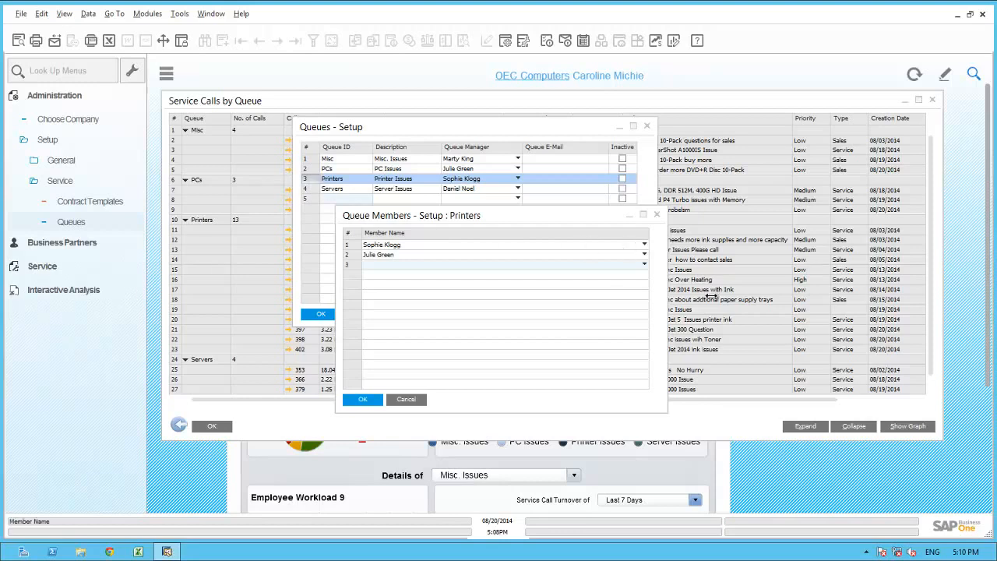
# Step: Add the Servers queue manager and the logged-in user as members of the Printers queue and save the queue setup
pyautogui.click(644, 268)
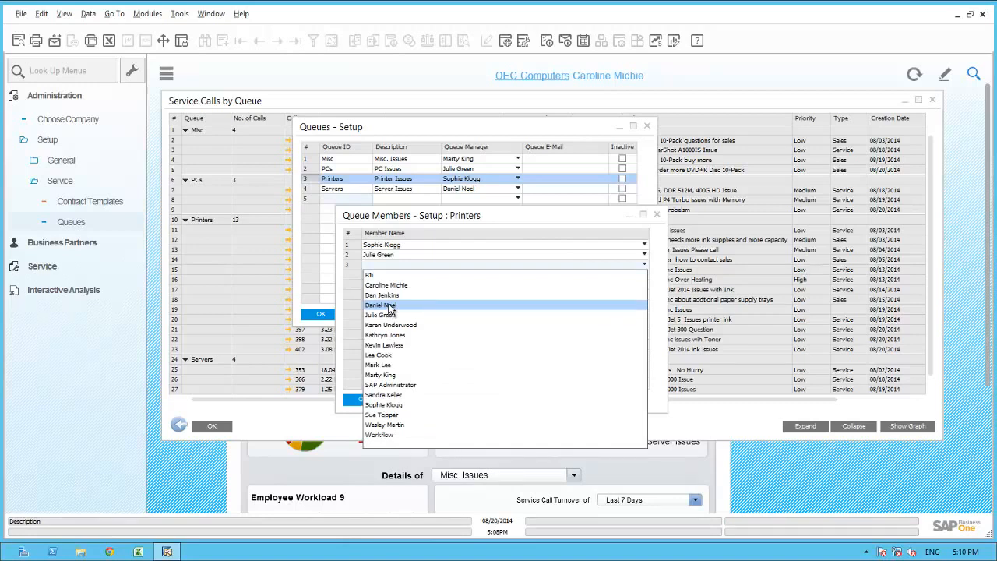
pyautogui.click(390, 305)
pyautogui.click(644, 273)
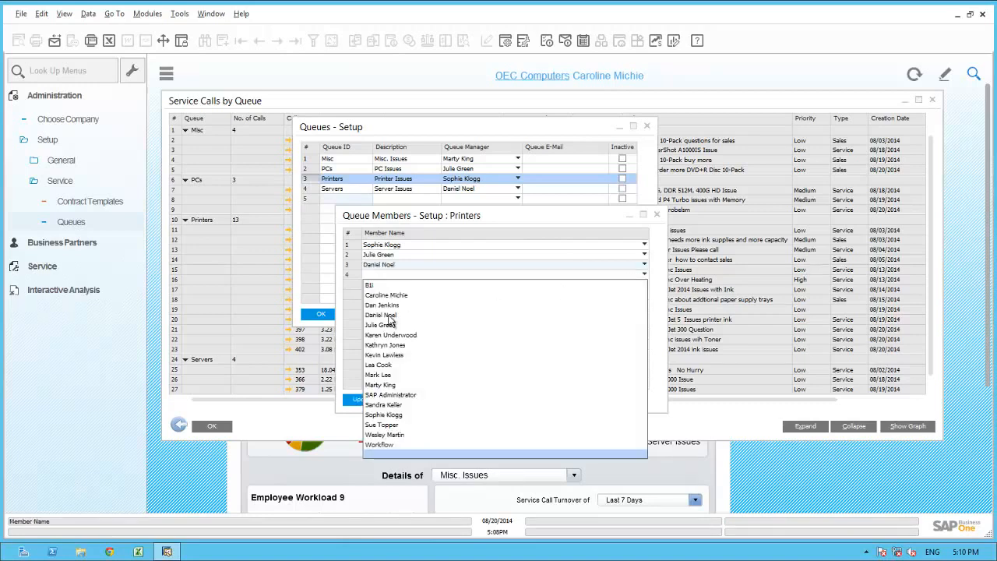
pyautogui.click(390, 296)
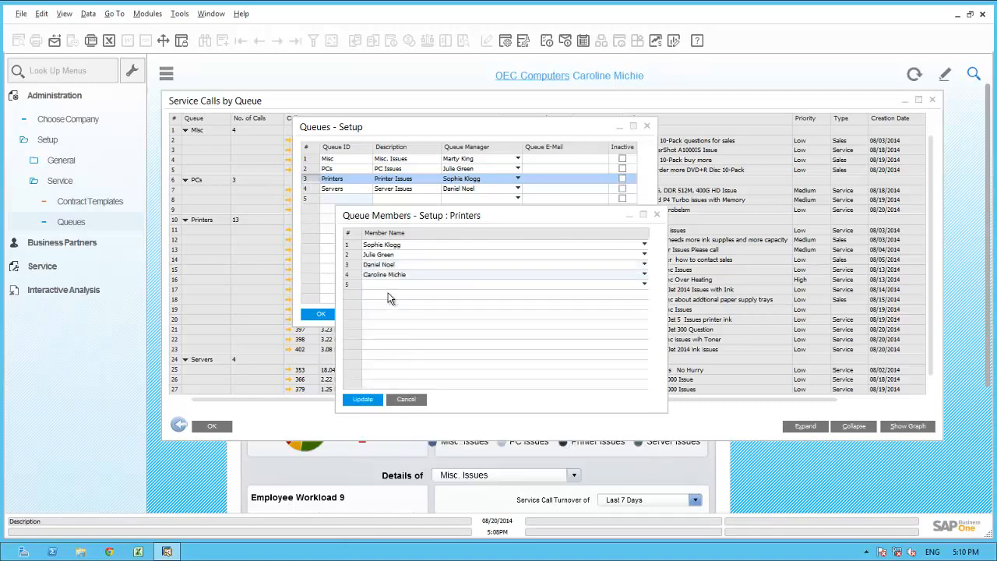
pyautogui.click(365, 398)
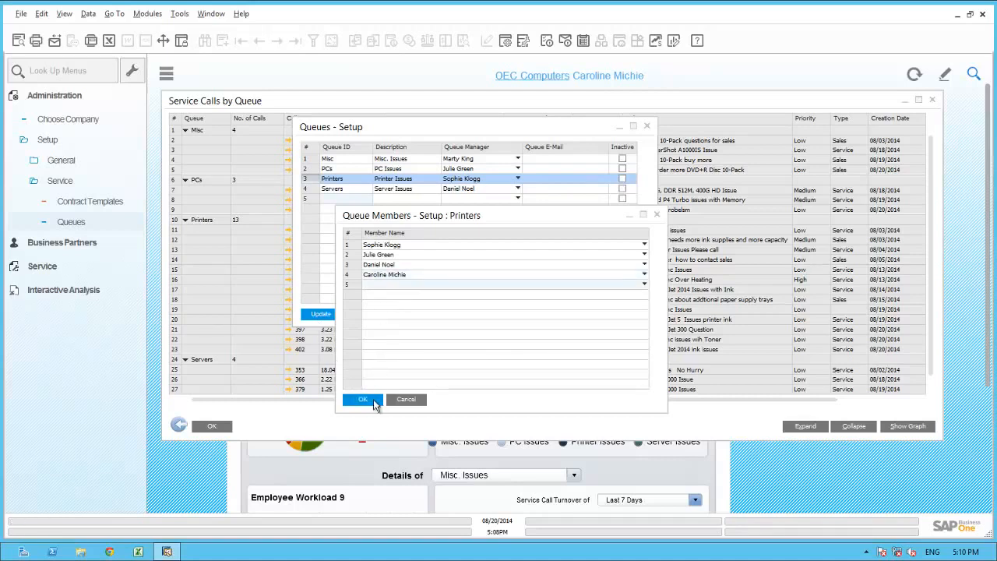
pyautogui.click(362, 399)
pyautogui.click(321, 314)
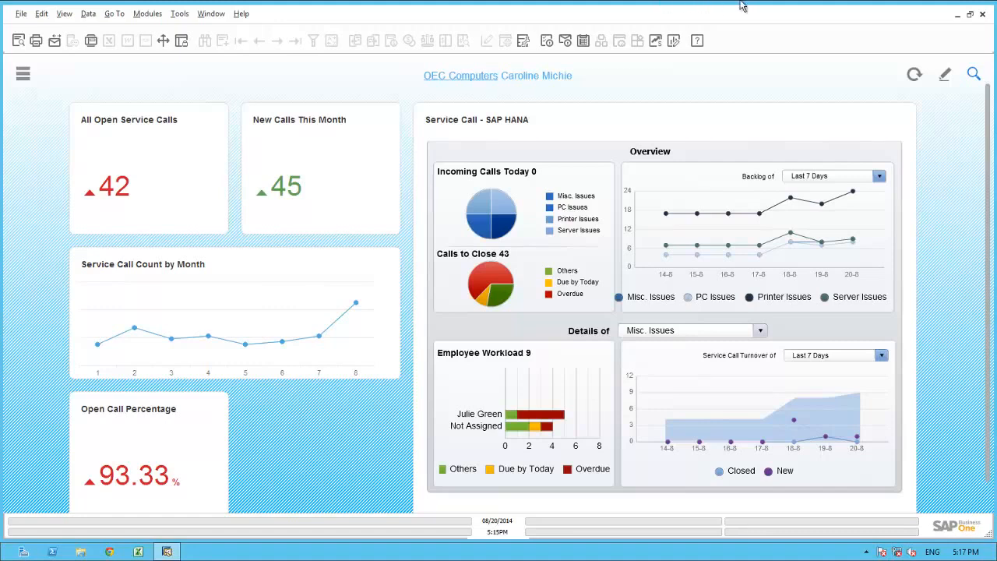
# Step: Add the Open Printer Service Calls widget from the widgets gallery to the dashboard and save the layout
pyautogui.click(946, 75)
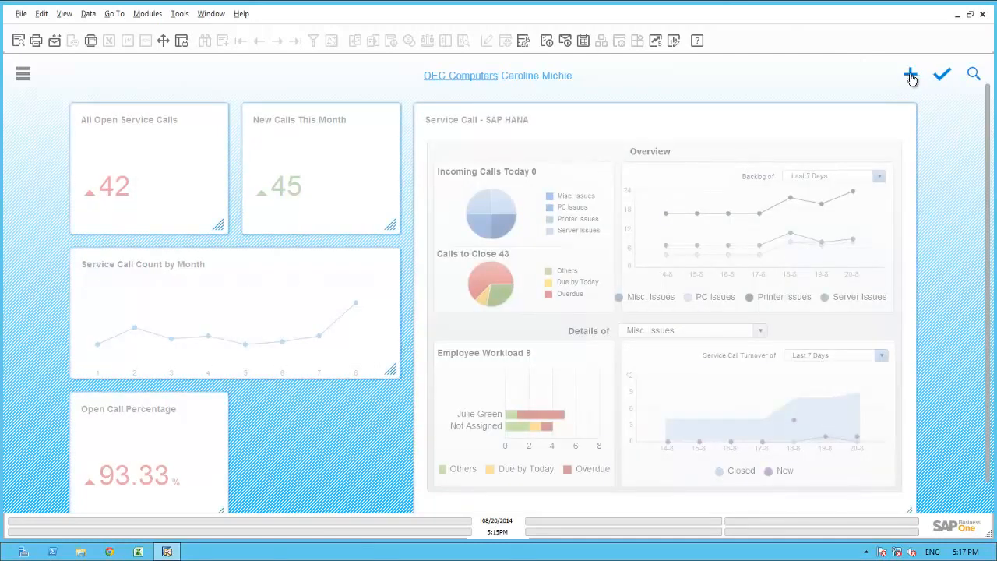
pyautogui.click(911, 76)
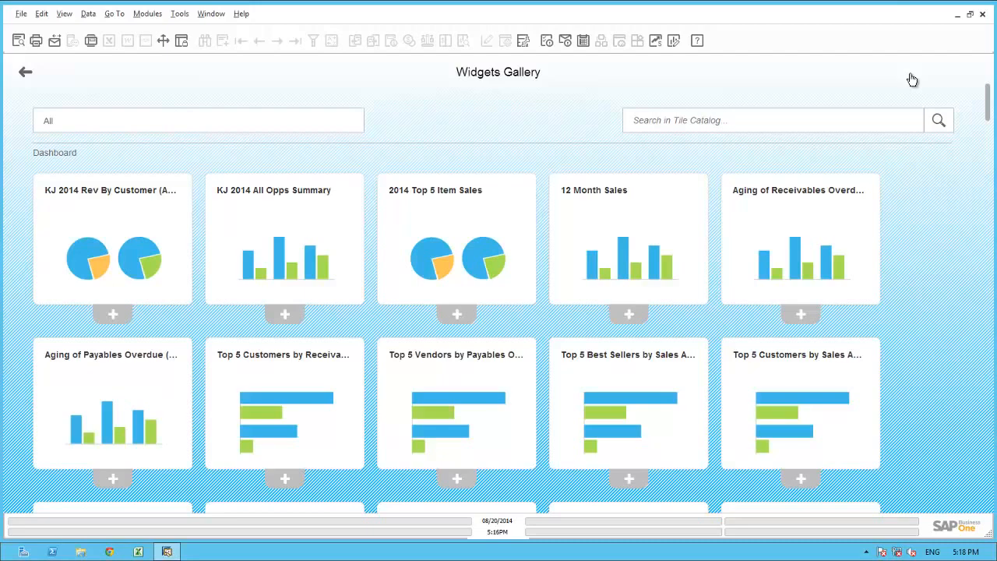
pyautogui.click(764, 119)
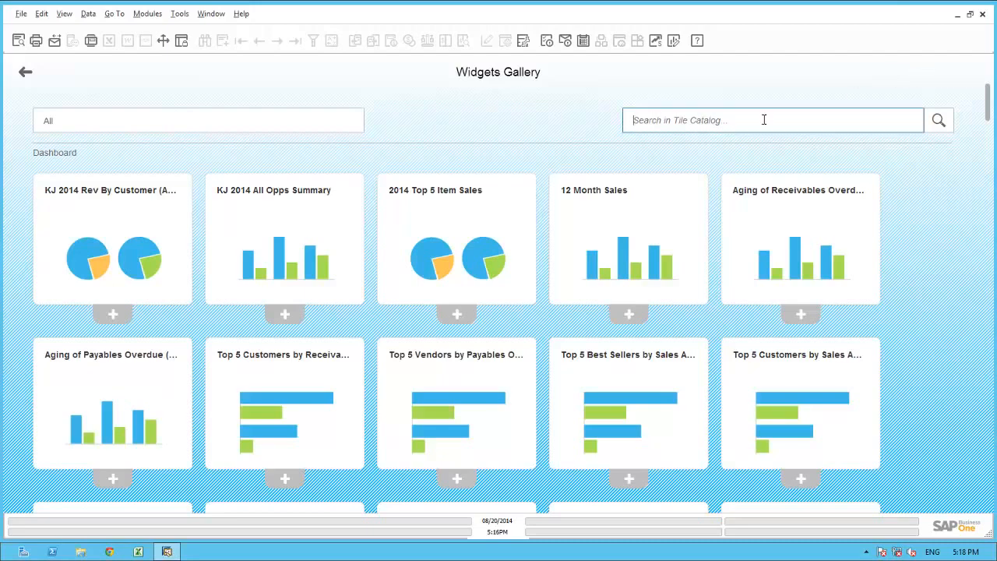
pyautogui.write('printer')
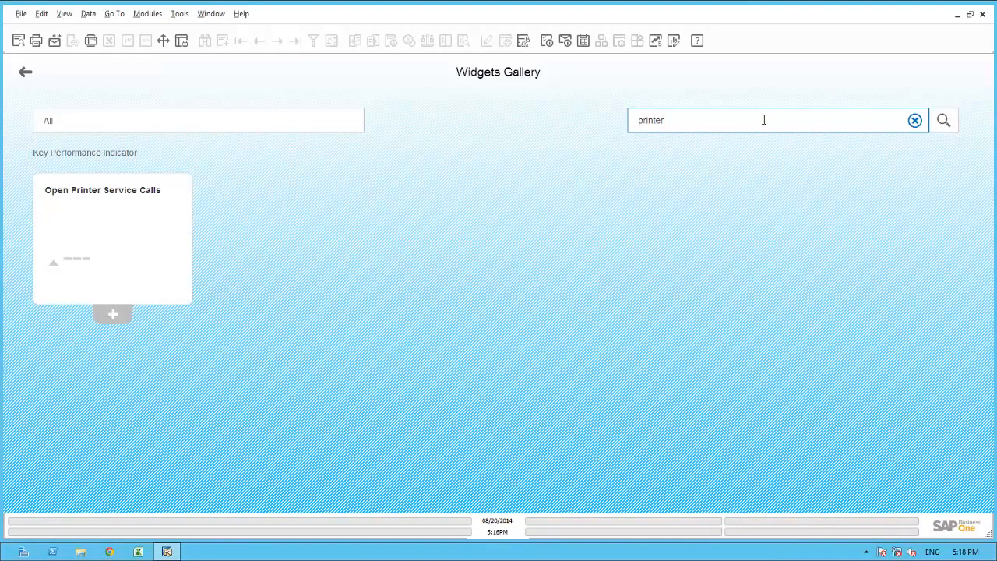
pyautogui.click(111, 316)
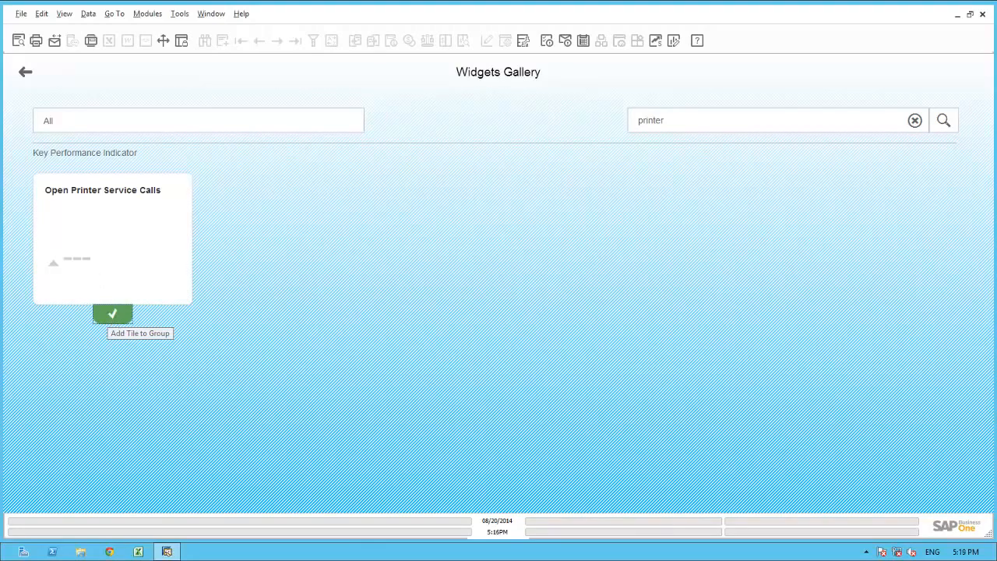
pyautogui.click(25, 75)
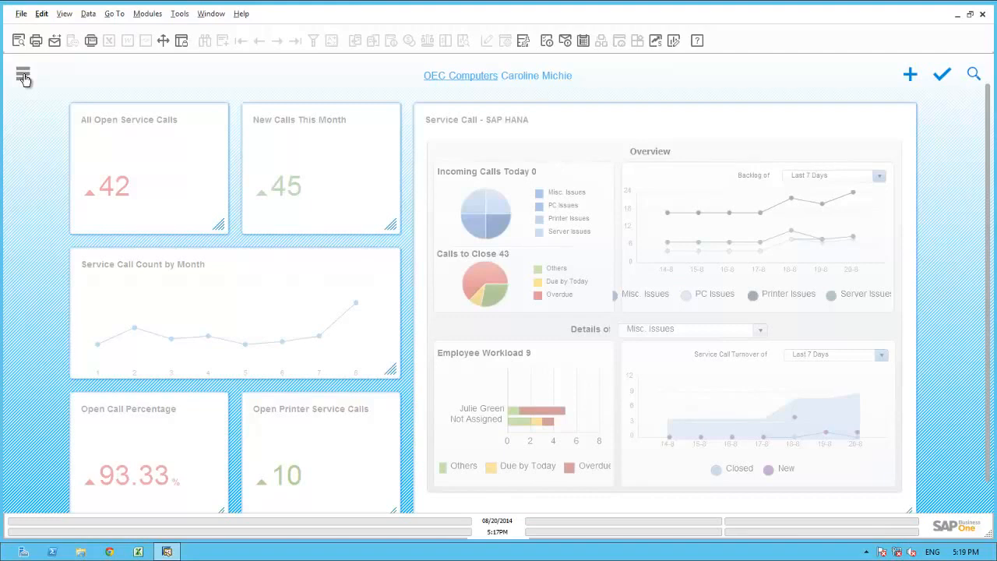
pyautogui.click(942, 76)
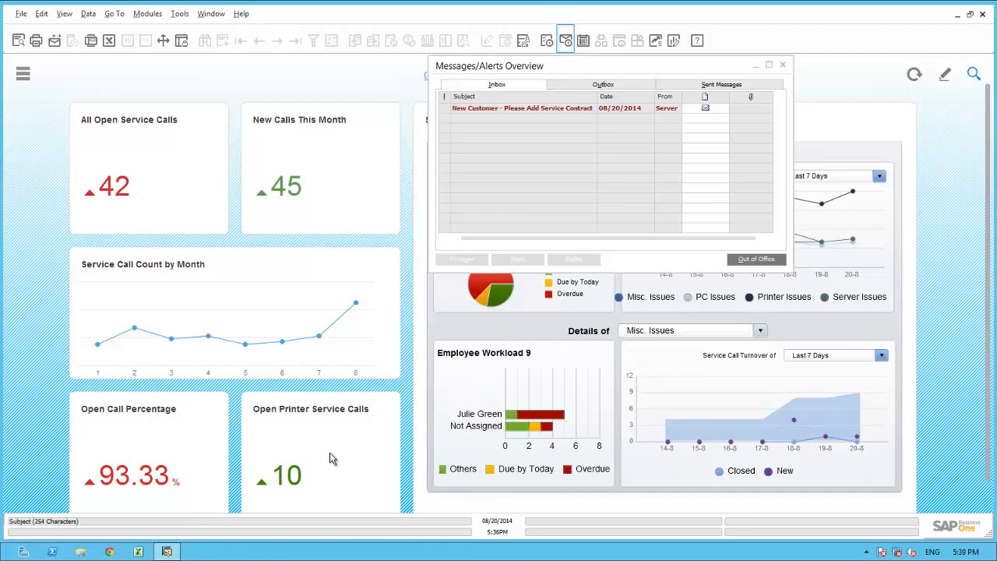
# Step: Open the New Customer - Please Add Service Contract alert and copy the business partner name from the linked Bayou Enterprises master data
pyautogui.click(522, 108)
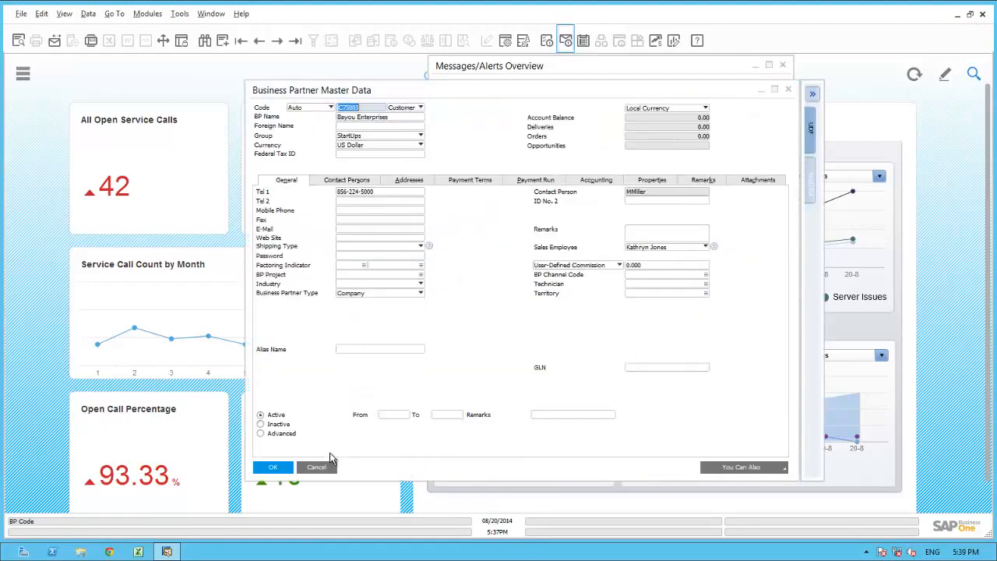
pyautogui.rightClick(369, 120)
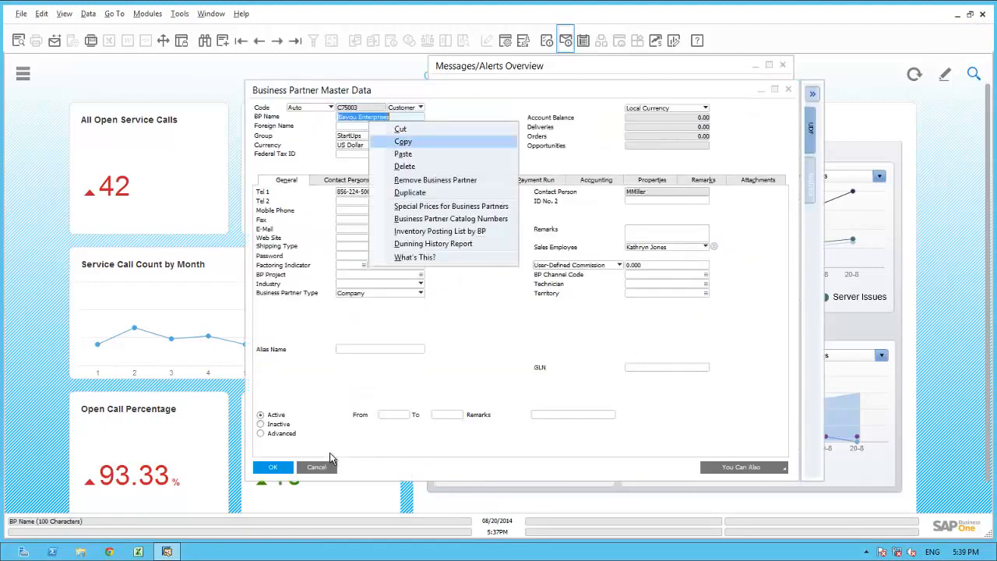
pyautogui.press('Return')
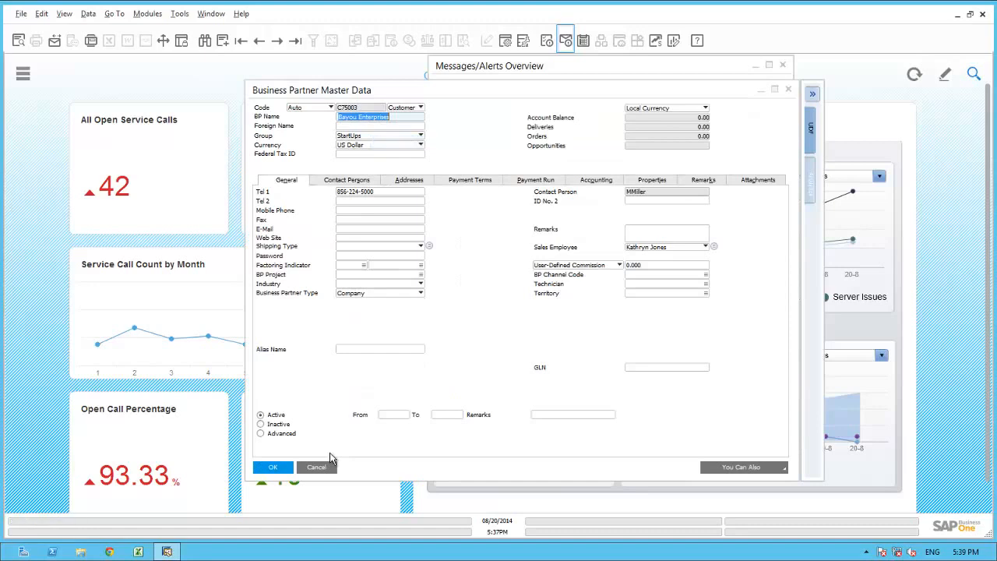
pyautogui.click(330, 459)
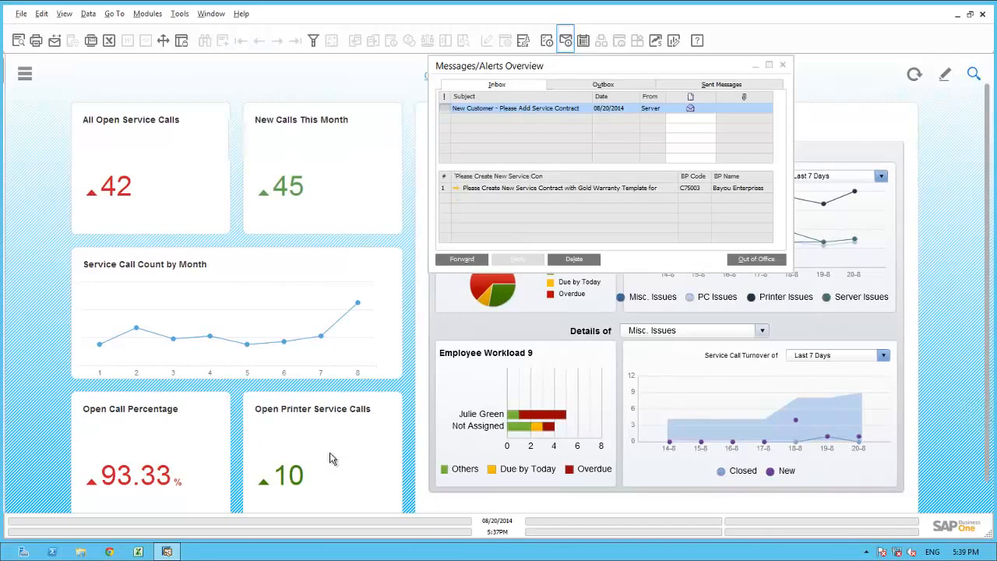
# Step: Start a new service contract and paste the copied customer name, Bayou Enterprises, as its customer
pyautogui.hotkey('ctrl', '0')
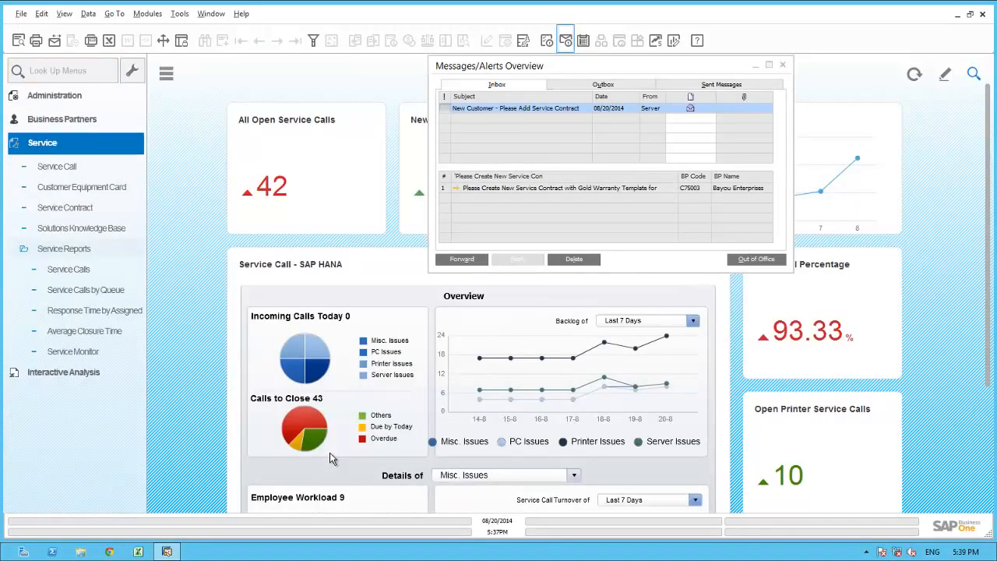
pyautogui.press('Down')
pyautogui.press('Down')
pyautogui.press('Down')
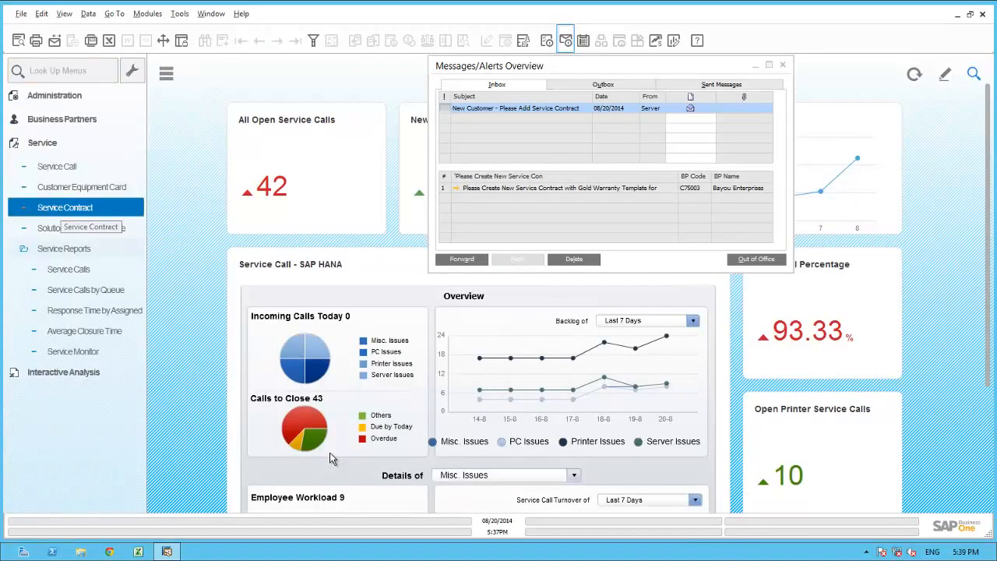
pyautogui.press('Return')
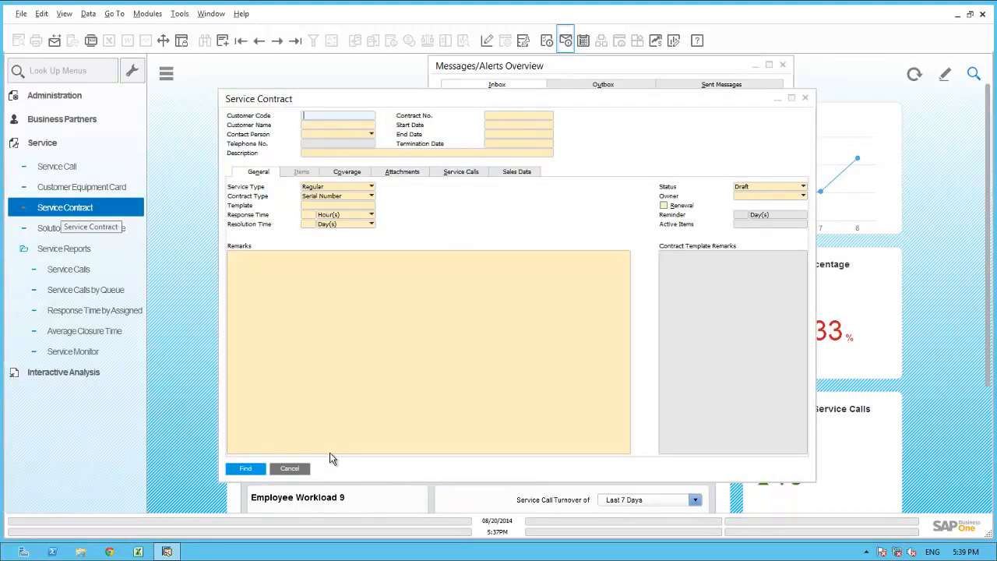
pyautogui.hotkey('ctrl', 'a')
pyautogui.press('Tab')
pyautogui.hotkey('shift', 'F10')
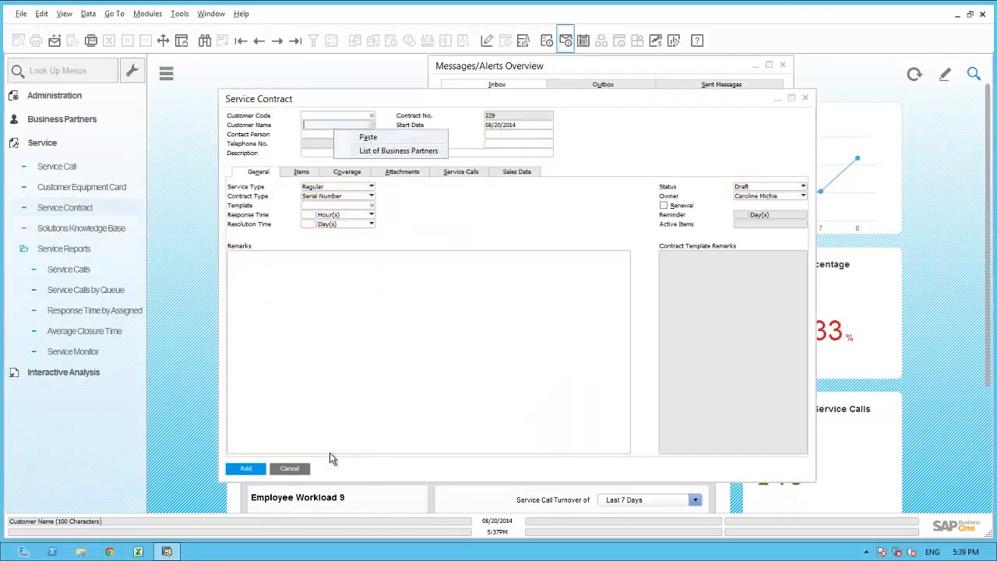
pyautogui.press('Down')
pyautogui.press('Return')
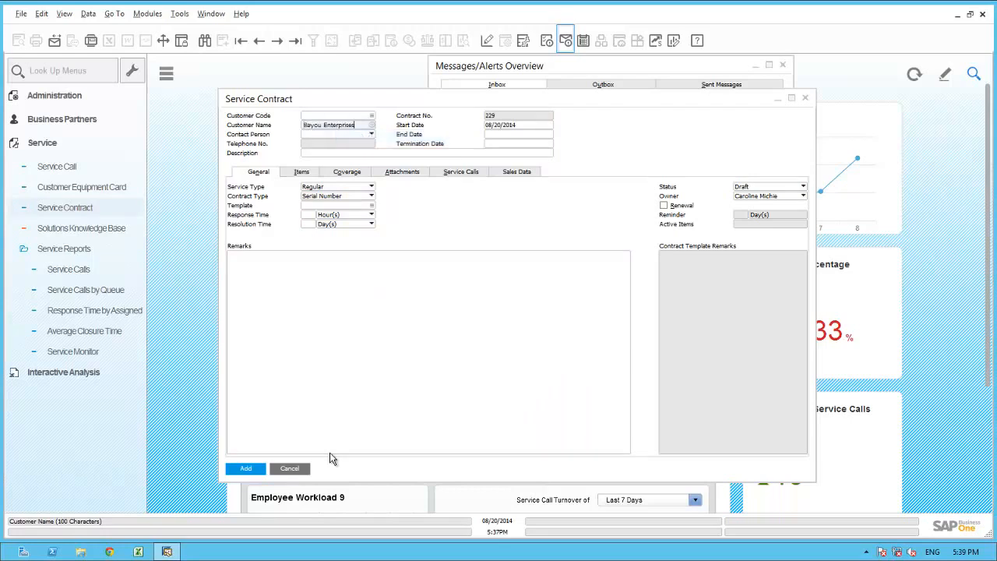
pyautogui.press('Tab')
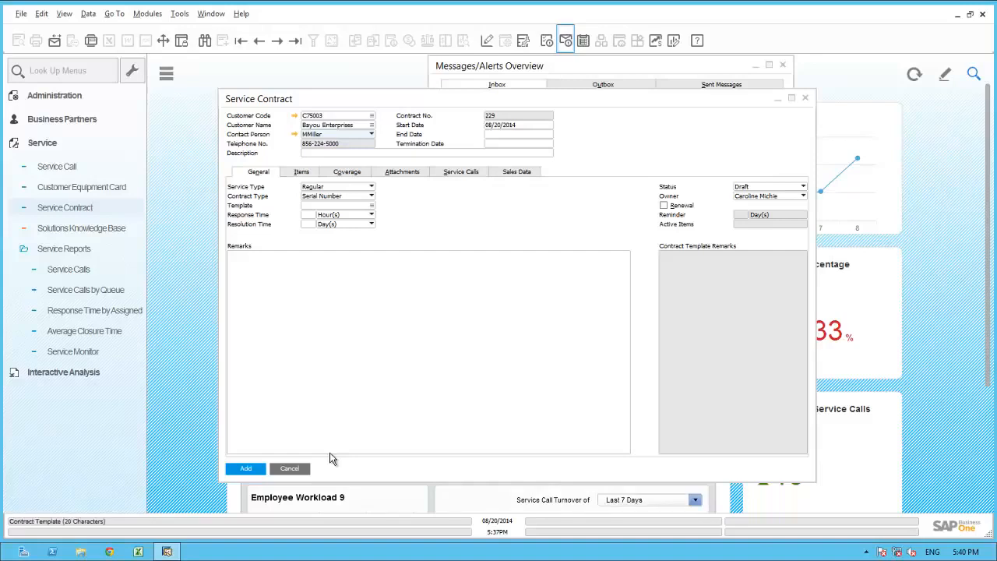
# Step: Apply the Gold Customer template from the Customer contract type to the service contract
pyautogui.click(335, 205)
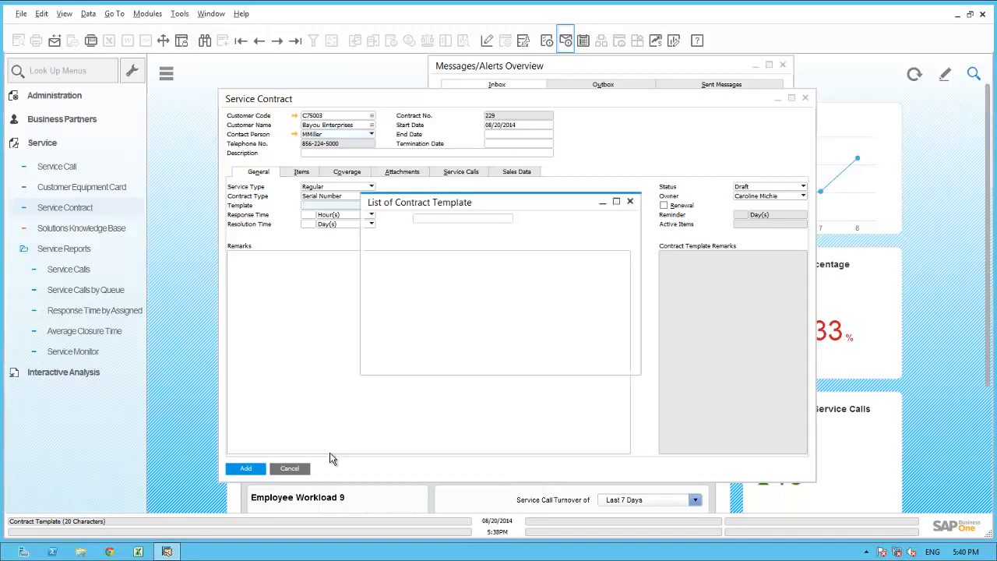
pyautogui.press('Tab')
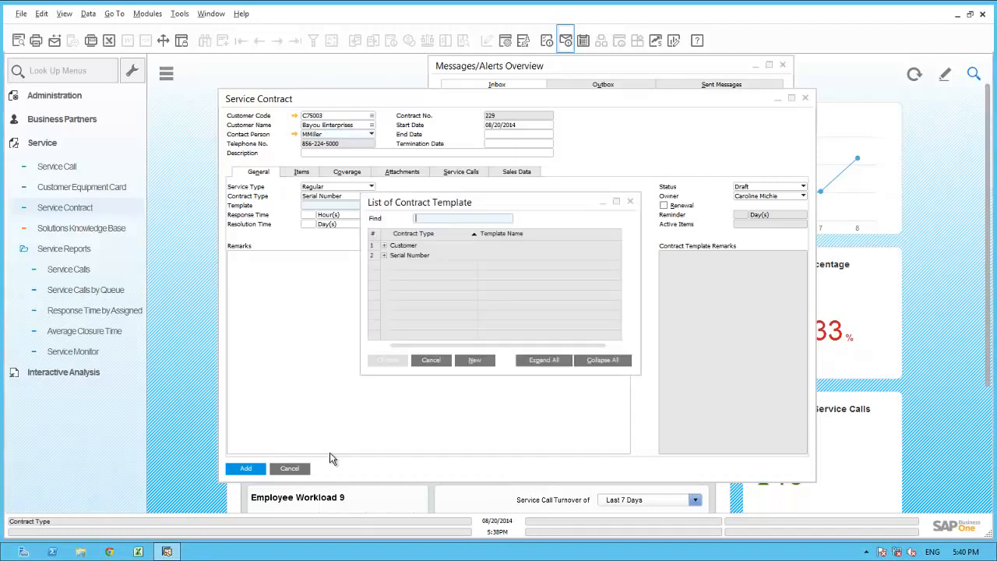
pyautogui.click(384, 245)
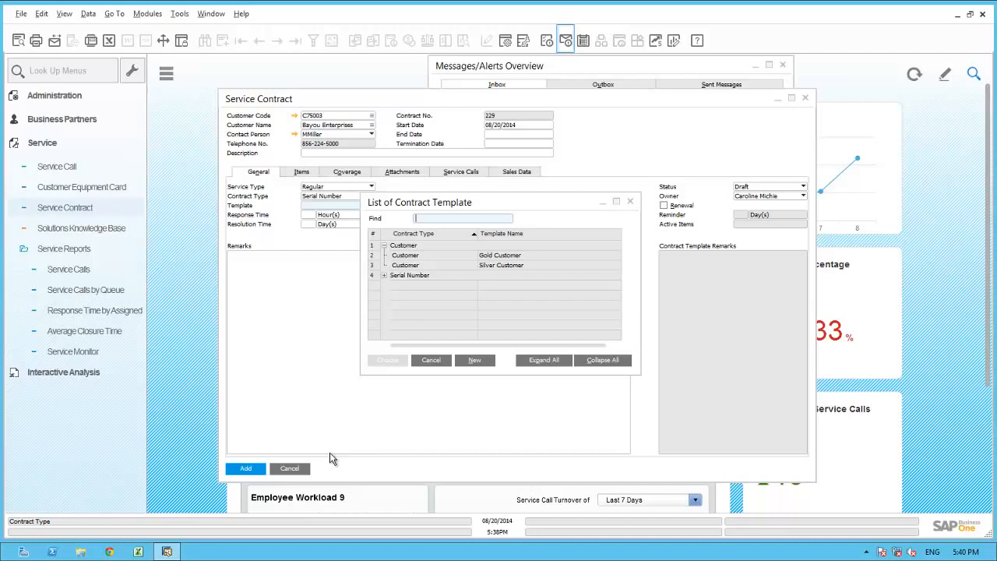
pyautogui.click(500, 256)
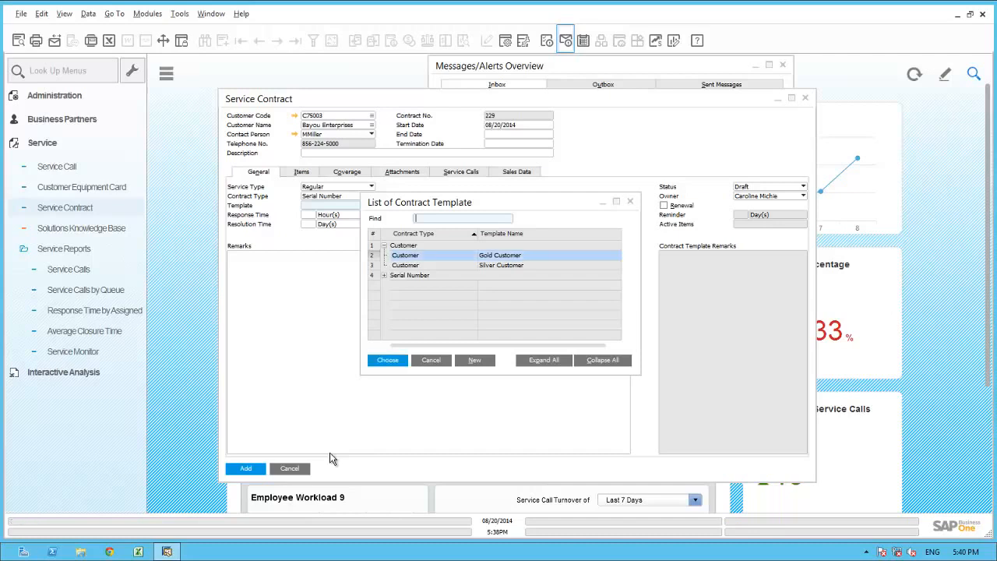
pyautogui.press('Return')
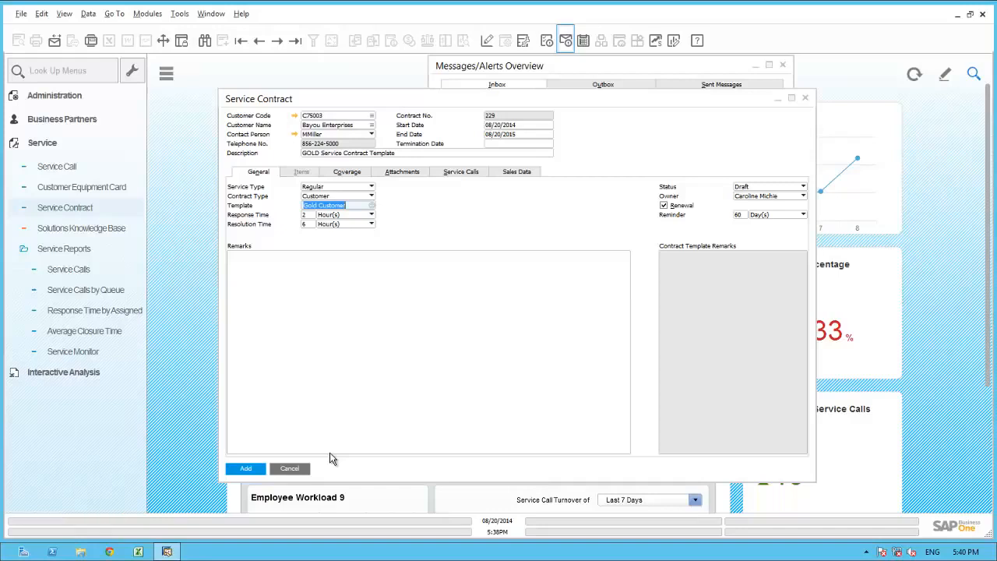
# Step: Set the Bayou Enterprises service contract's status to Approved and add the contract
pyautogui.hotkey('alt', 'c')
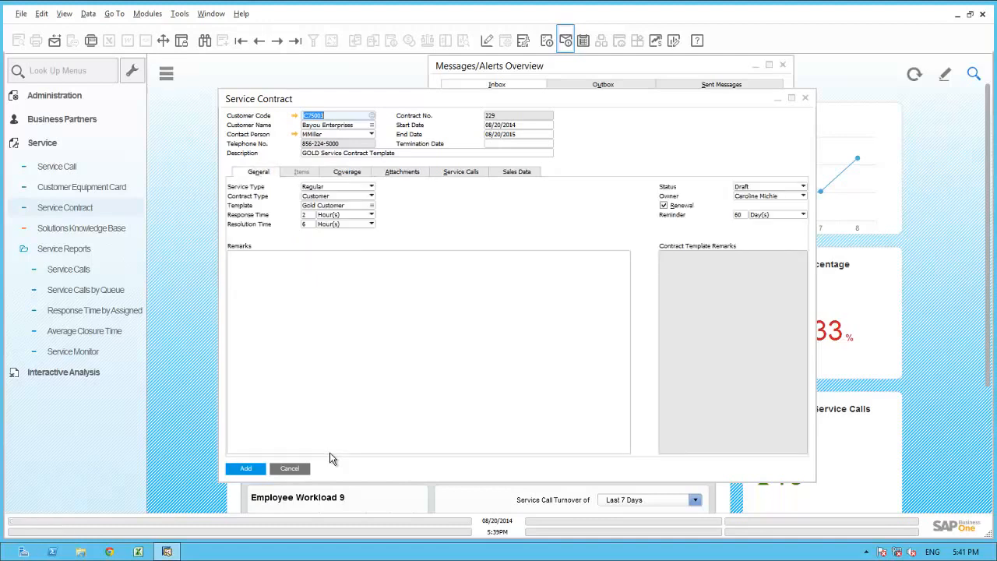
pyautogui.press('Up')
pyautogui.press('Up')
pyautogui.press('Return')
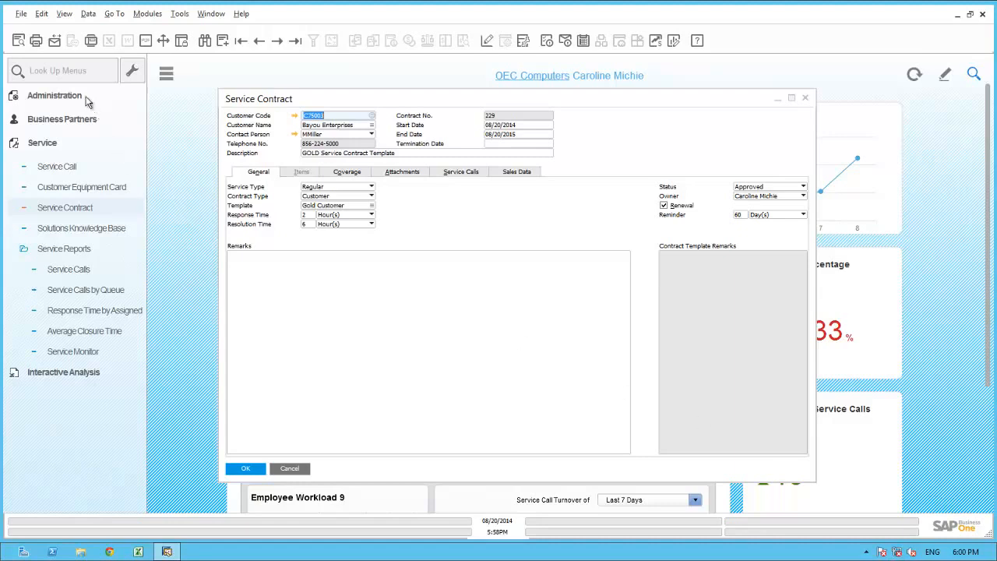
# Step: Address an e-mail about the contract to the Bayou Enterprises contact person with the subject "Copy of your New Service Contract"
pyautogui.click(58, 42)
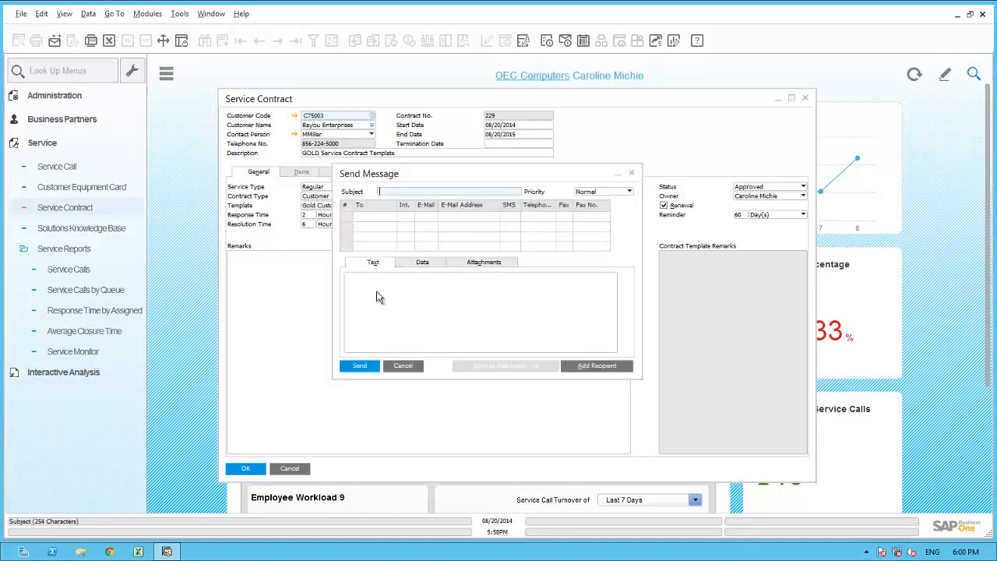
pyautogui.click(597, 367)
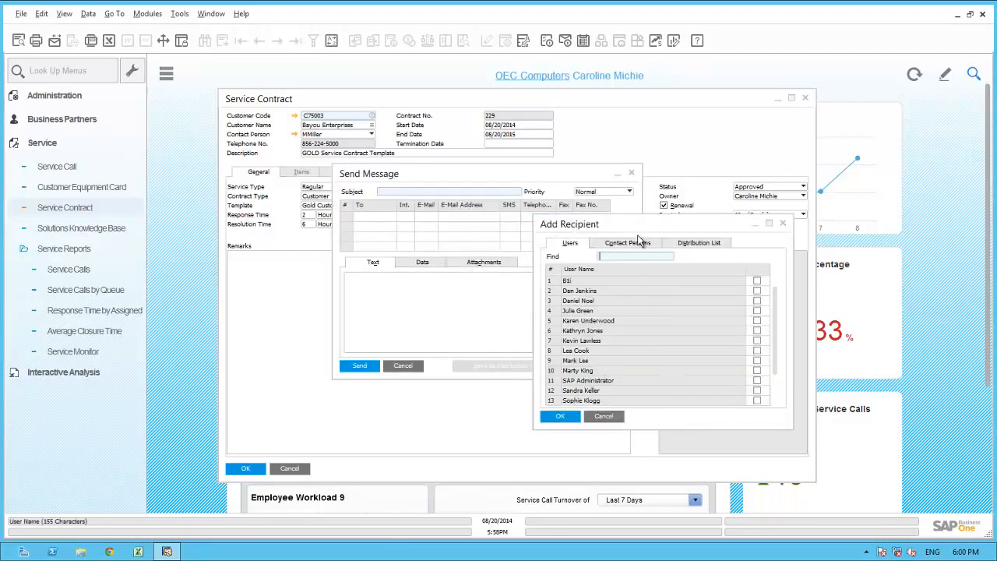
pyautogui.click(637, 245)
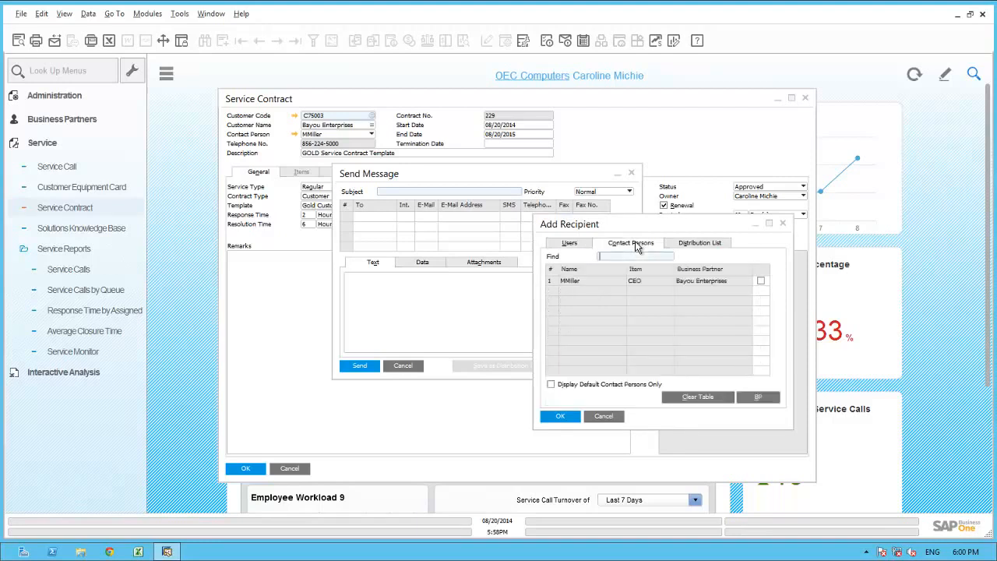
pyautogui.click(761, 283)
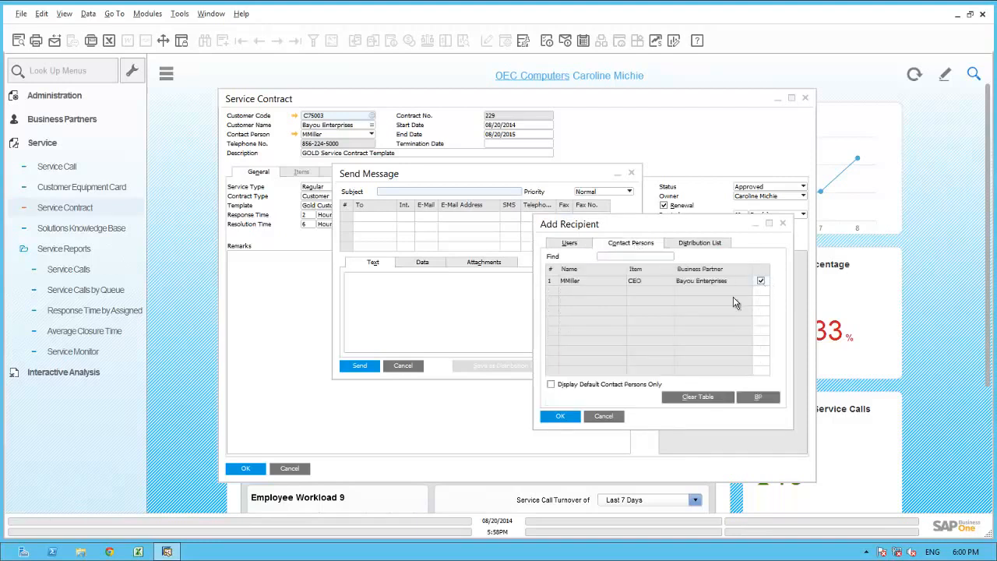
pyautogui.click(560, 416)
pyautogui.click(426, 217)
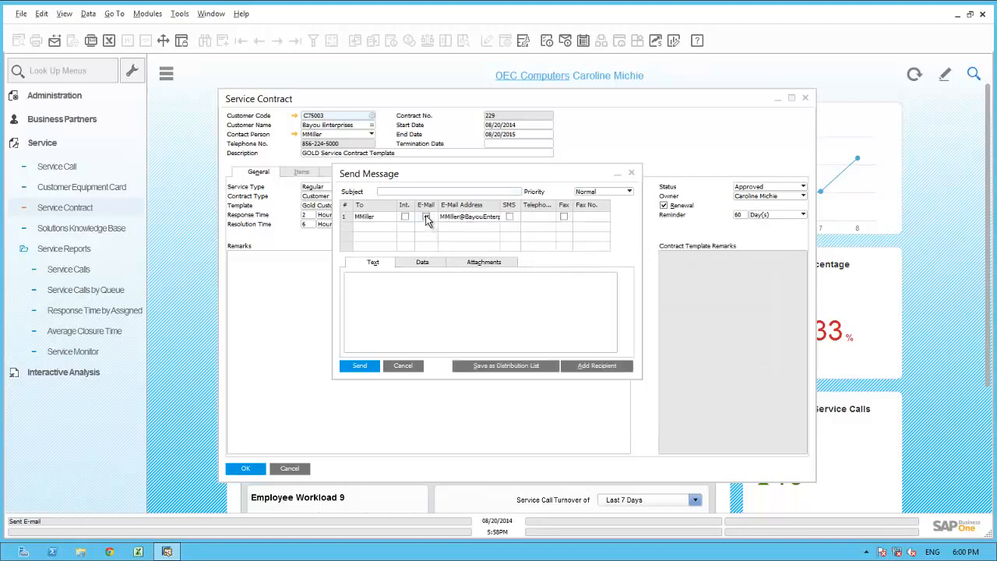
pyautogui.click(419, 191)
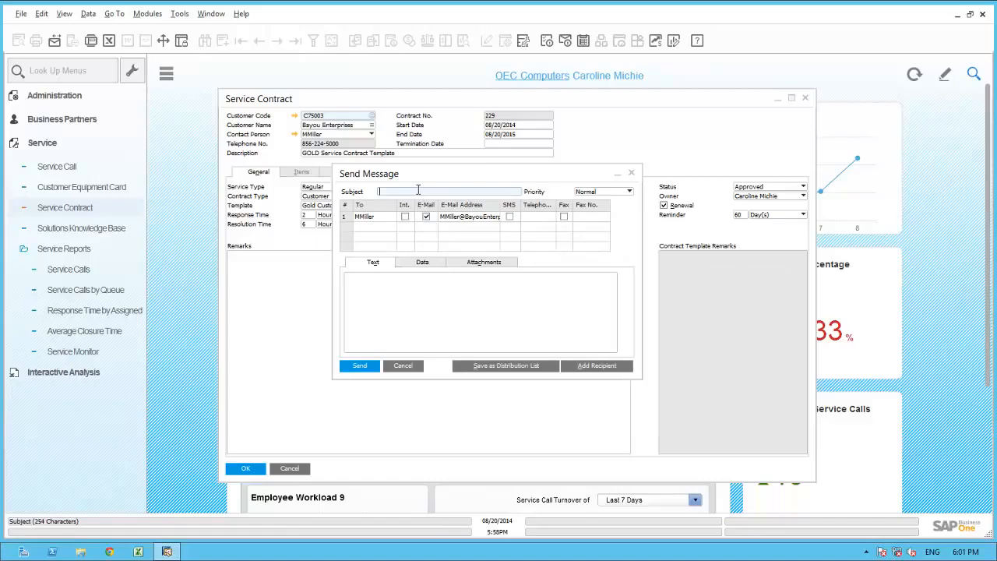
pyautogui.write('Copy of your New Service Contract')
# Step: Write "Here is a copy of you Service Contract with OEC Computers. Please let me know if you have any questions" between greeting and "Thanks" sign-off, and send
pyautogui.click(431, 288)
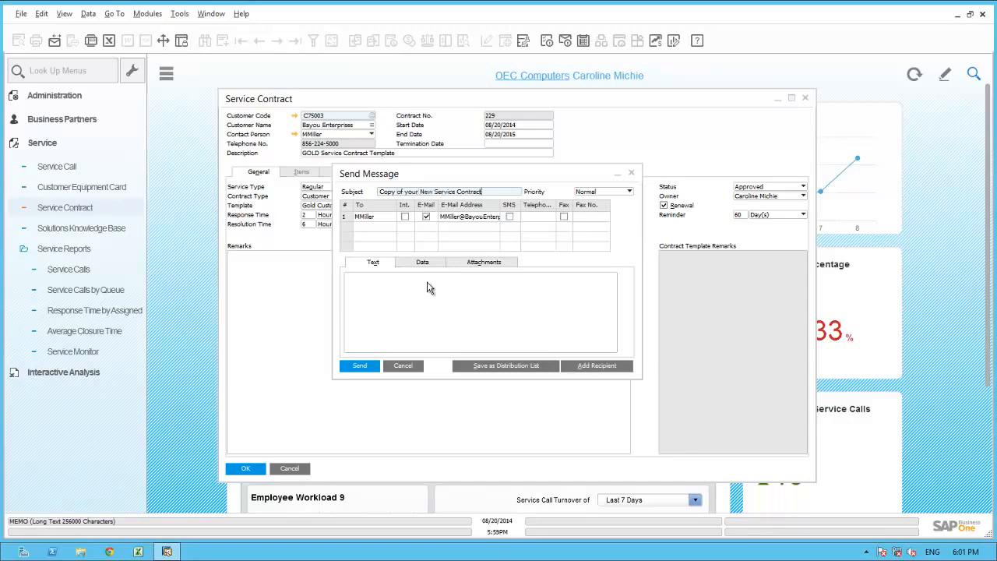
pyautogui.click(427, 282)
pyautogui.write('Mike')
pyautogui.press('Return')
pyautogui.write('Here is a copy of you Service Contract with OEC Computers.  Please let me know if you have any questions')
pyautogui.press('Return')
pyautogui.press('Return')
pyautogui.write('Thanks')
pyautogui.press('Return')
pyautogui.write('Caroline')
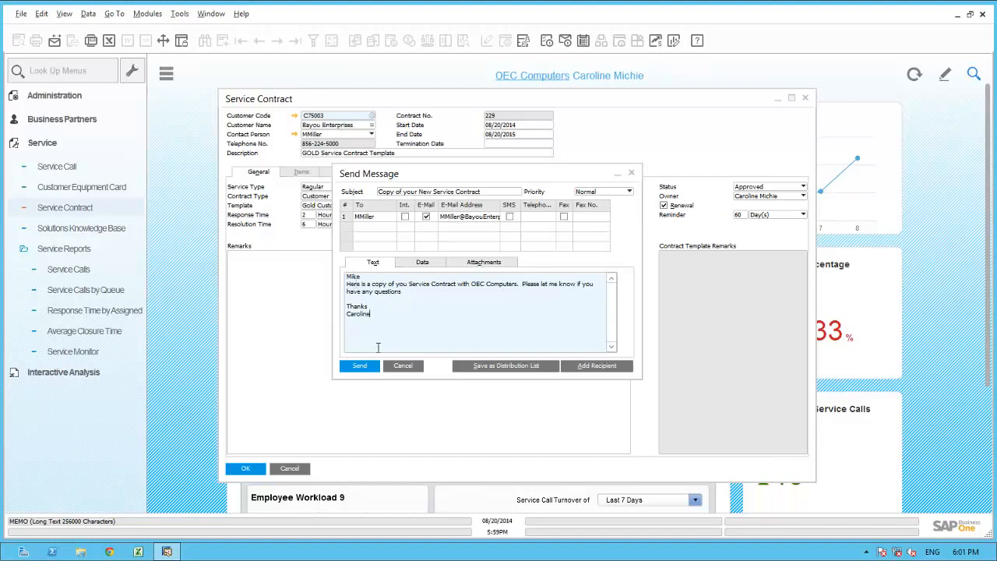
pyautogui.click(360, 365)
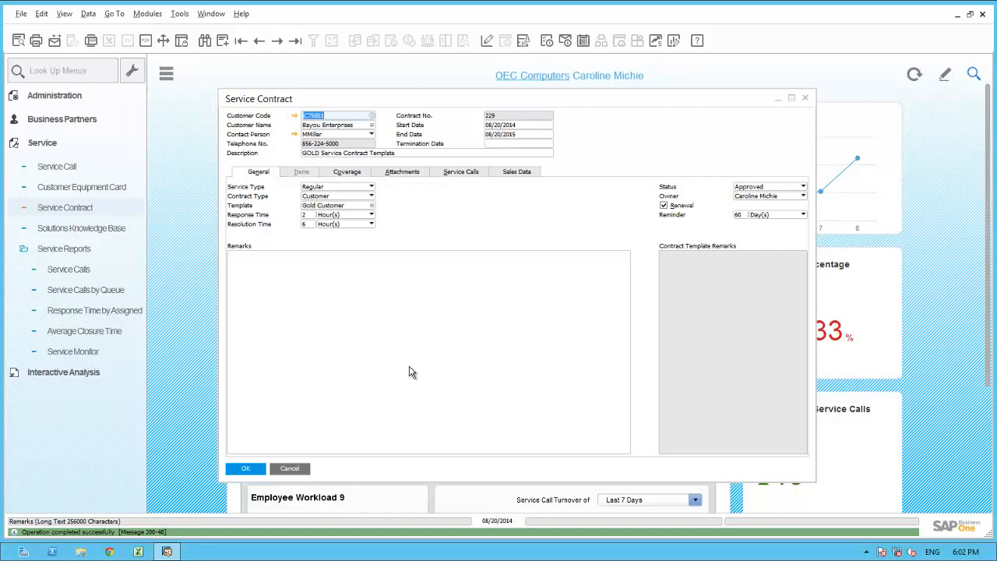
pyautogui.click(247, 467)
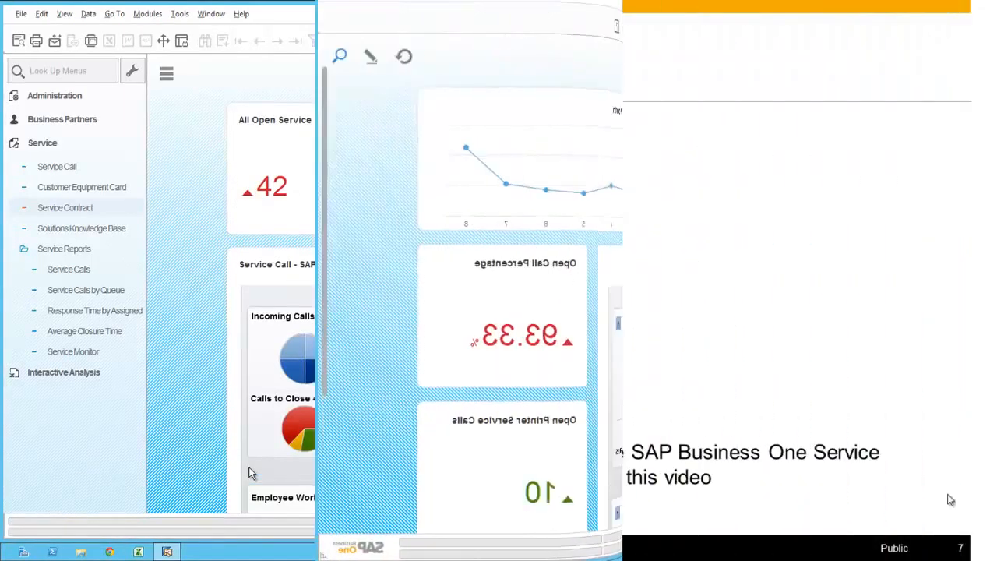